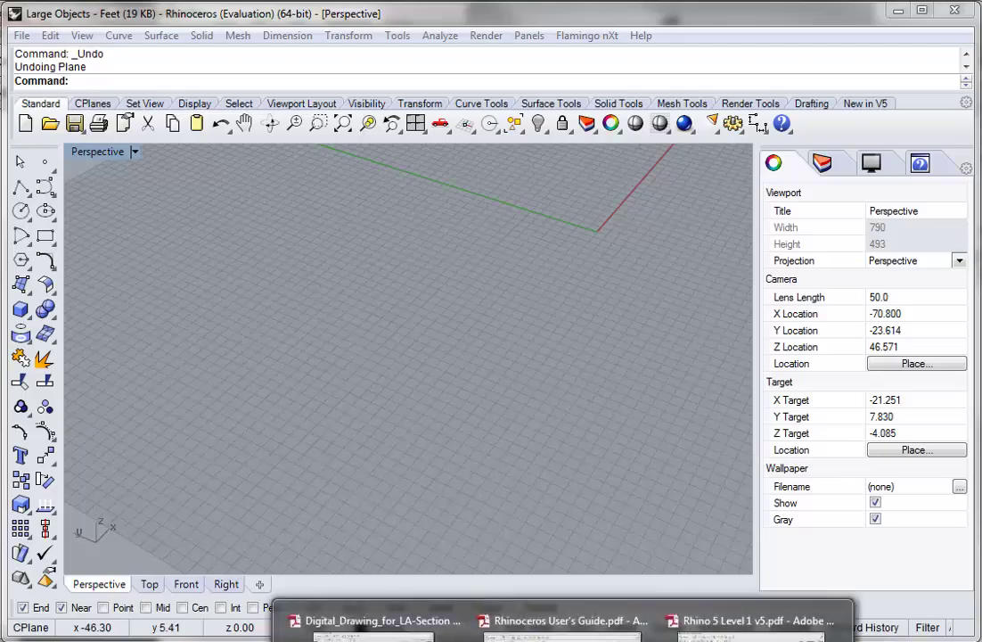
left_click(384, 619)
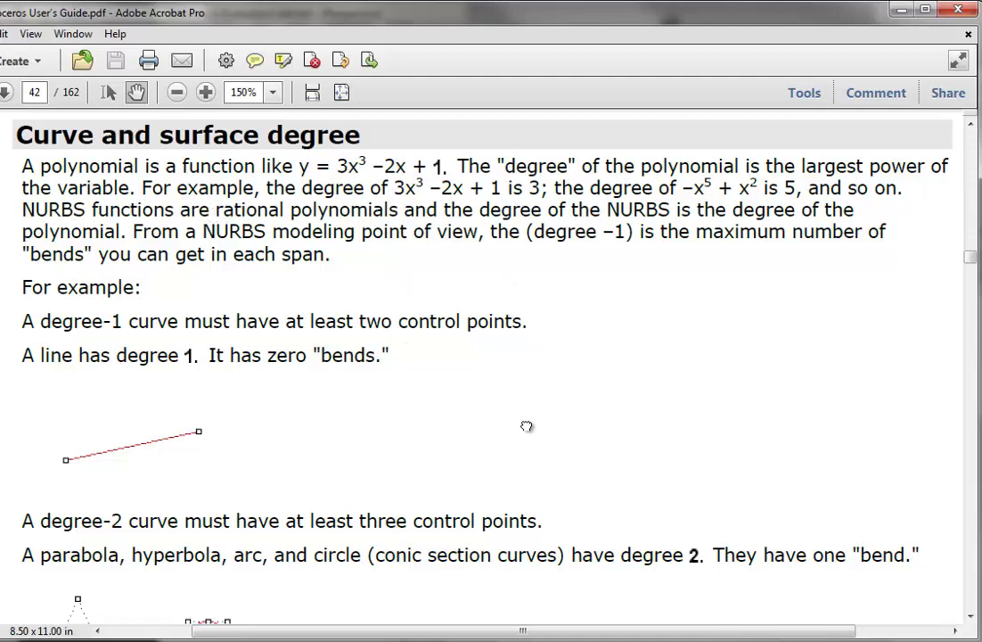
left_click_drag(525, 428, 522, 241)
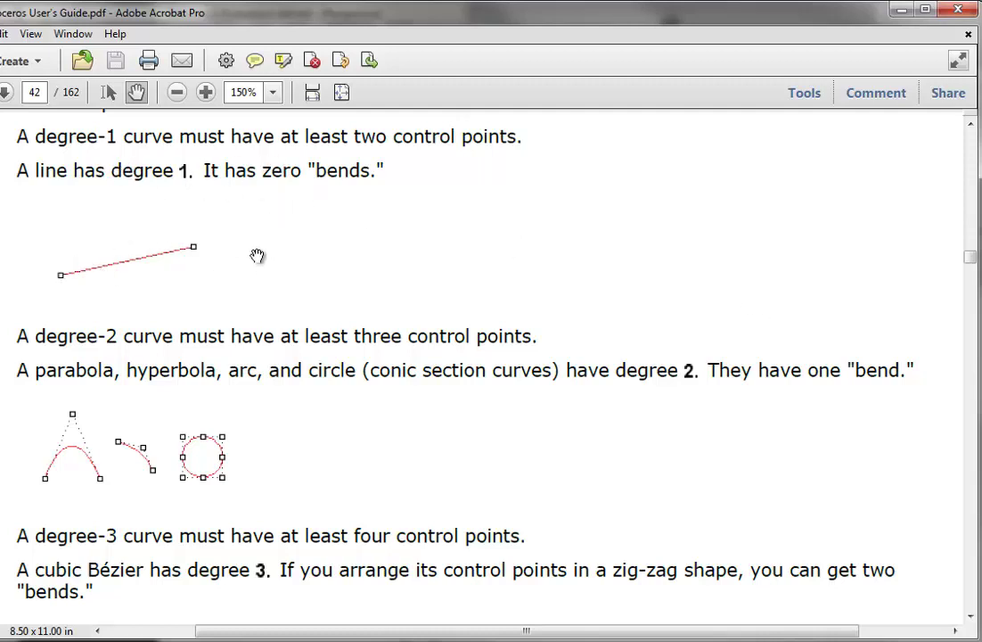
left_click_drag(353, 465, 364, 277)
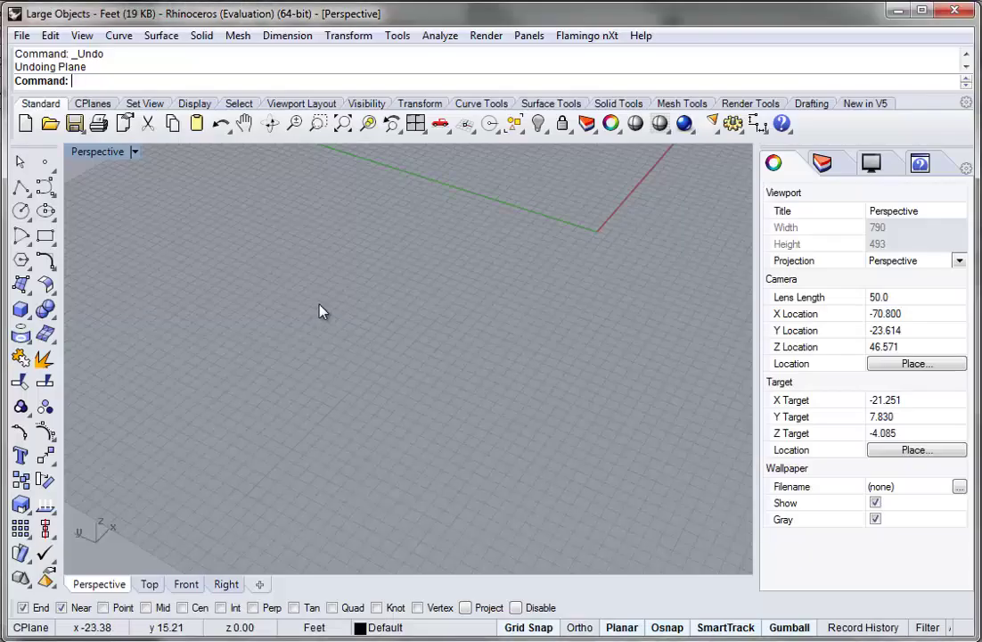
Draw the first two corner-to-corner rectangular planes side by side on the ground grid.
left_click(31, 295)
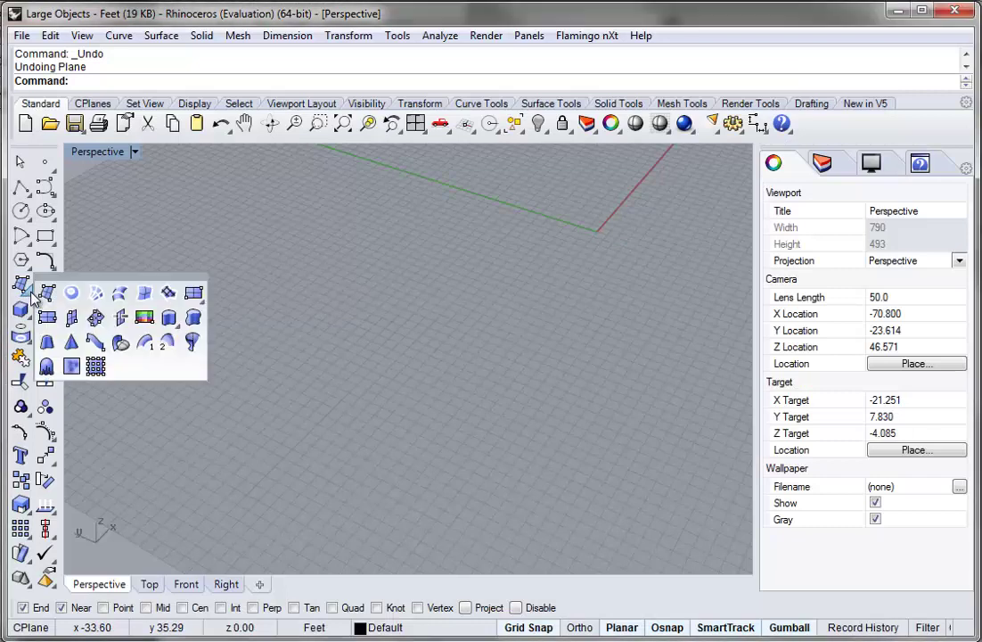
left_click(194, 301)
left_click(82, 323)
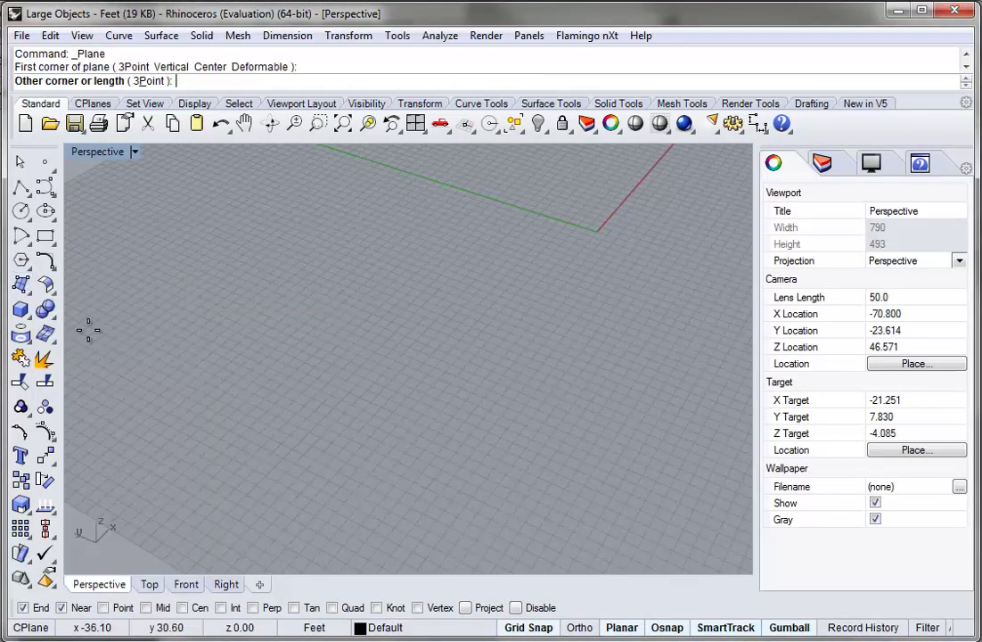
left_click(330, 270)
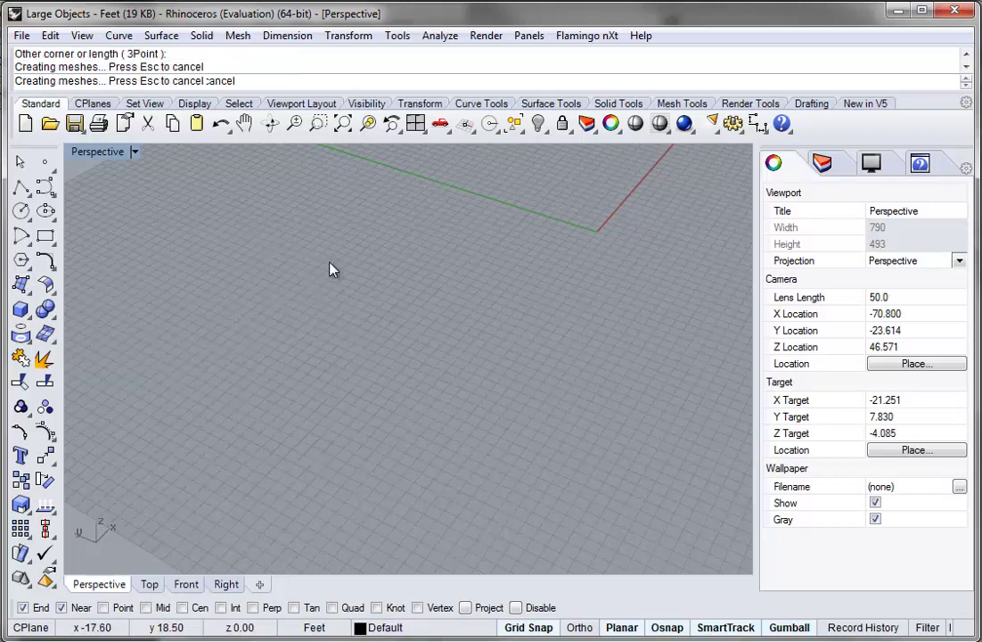
left_click(30, 287)
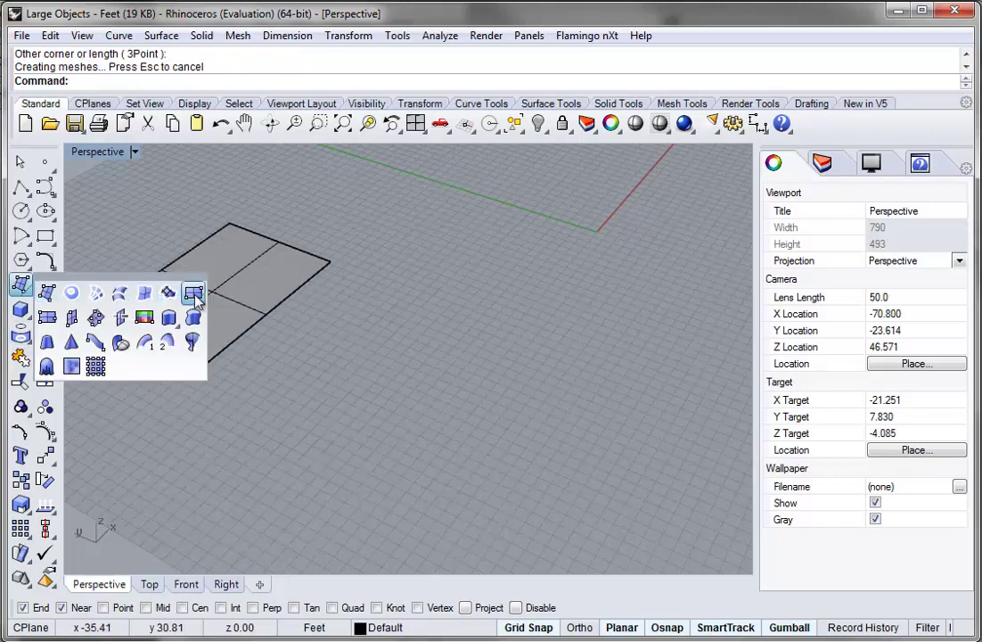
left_click(193, 293)
left_click(238, 404)
left_click(495, 326)
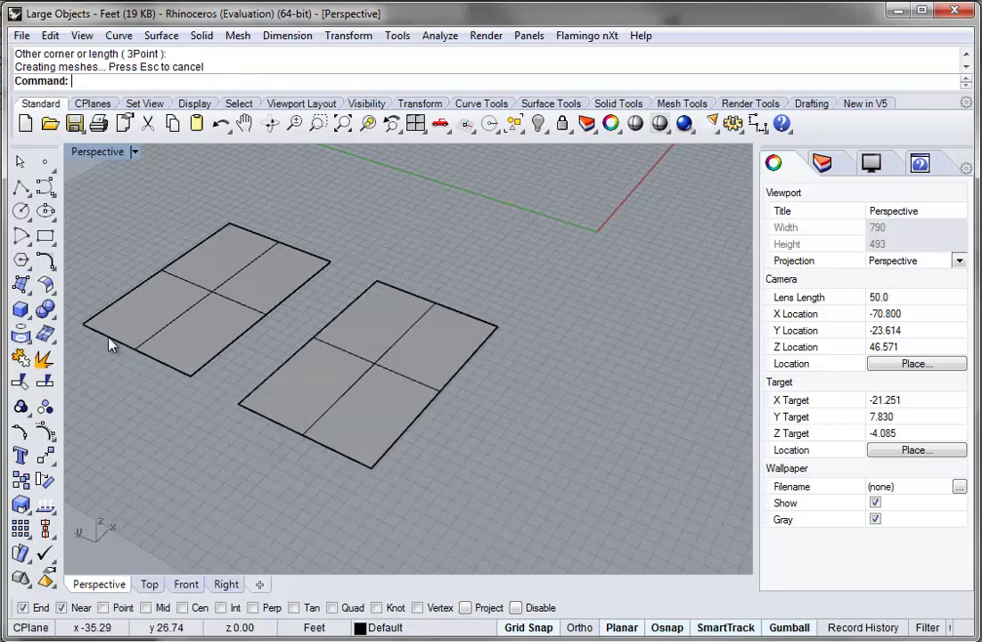
Add a third corner-to-corner rectangular plane to the front right of the others.
left_click(21, 283)
left_click(29, 292)
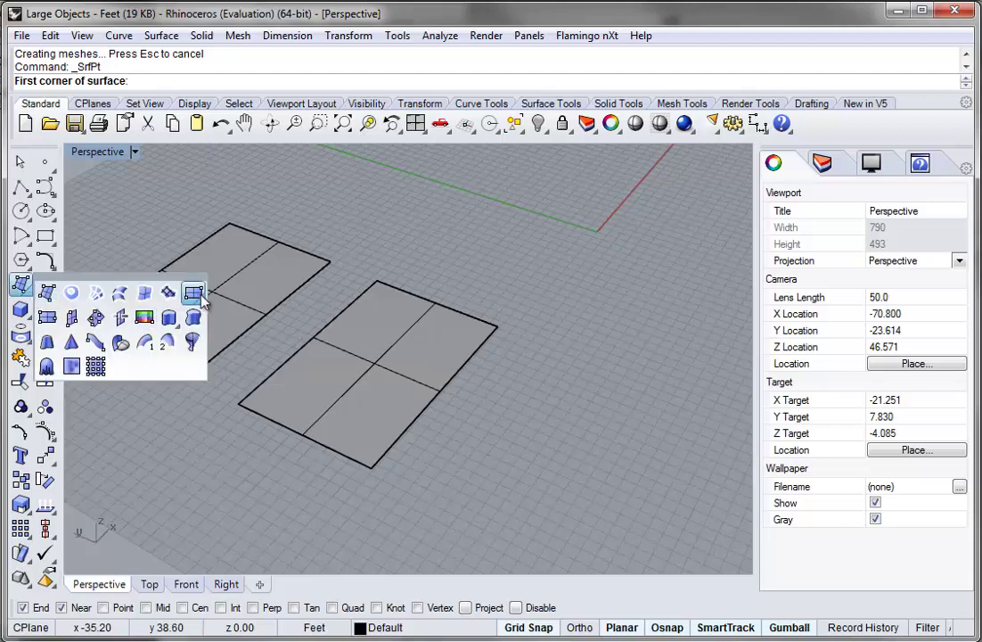
left_click(172, 258)
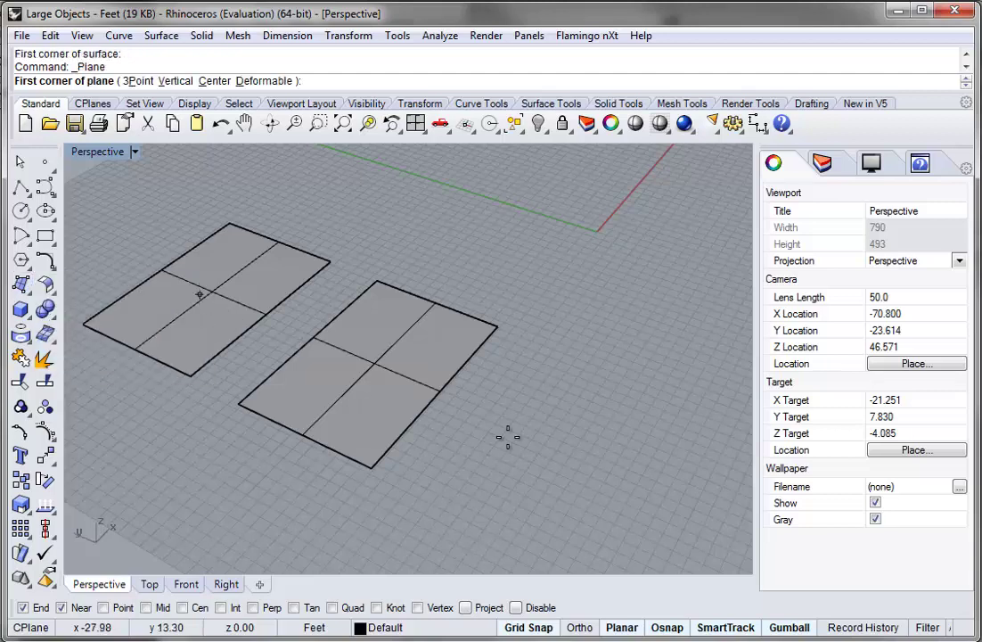
left_click(431, 492)
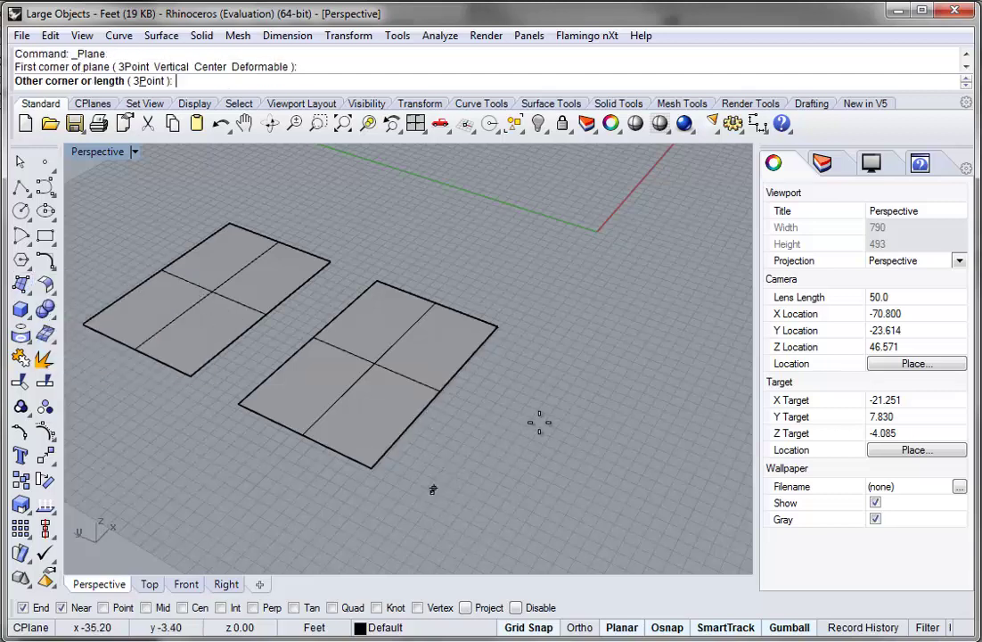
left_click(689, 395)
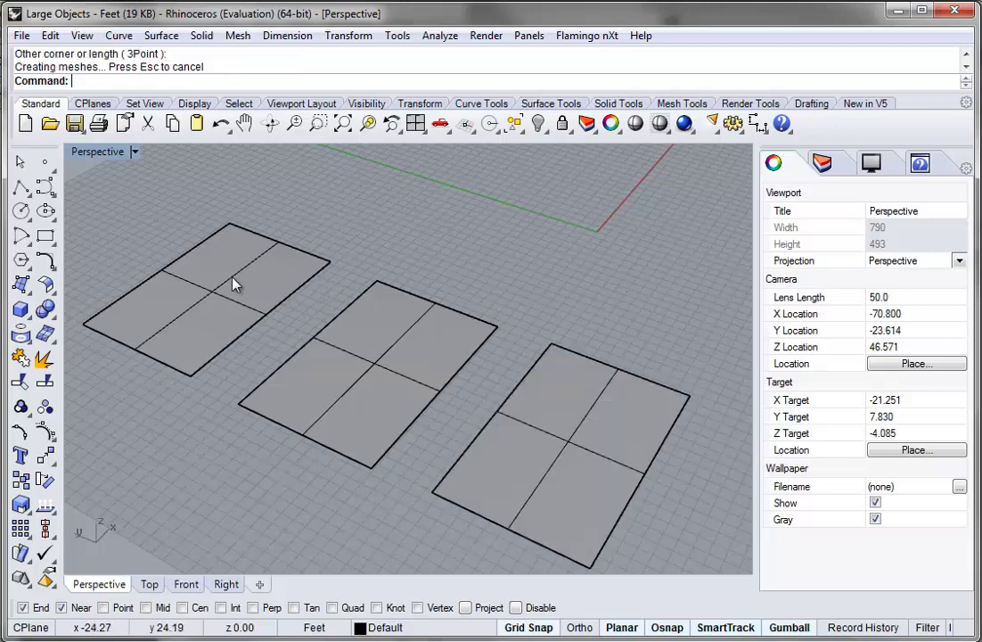
Use ChangeDegree to set the left plane to degree 1 in U and V.
left_click(264, 284)
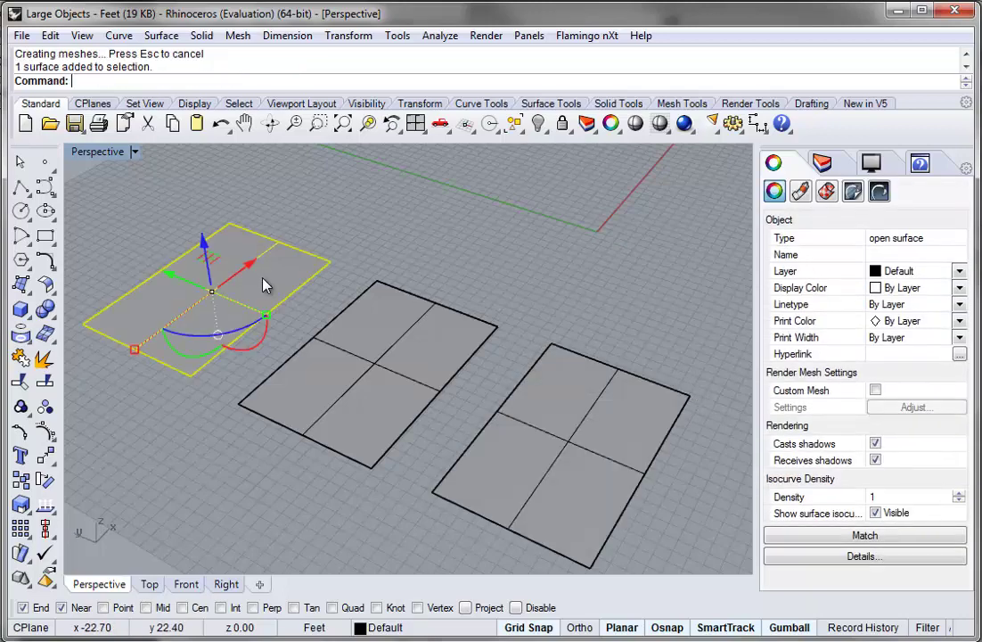
type("ChangeDegree")
key("Return")
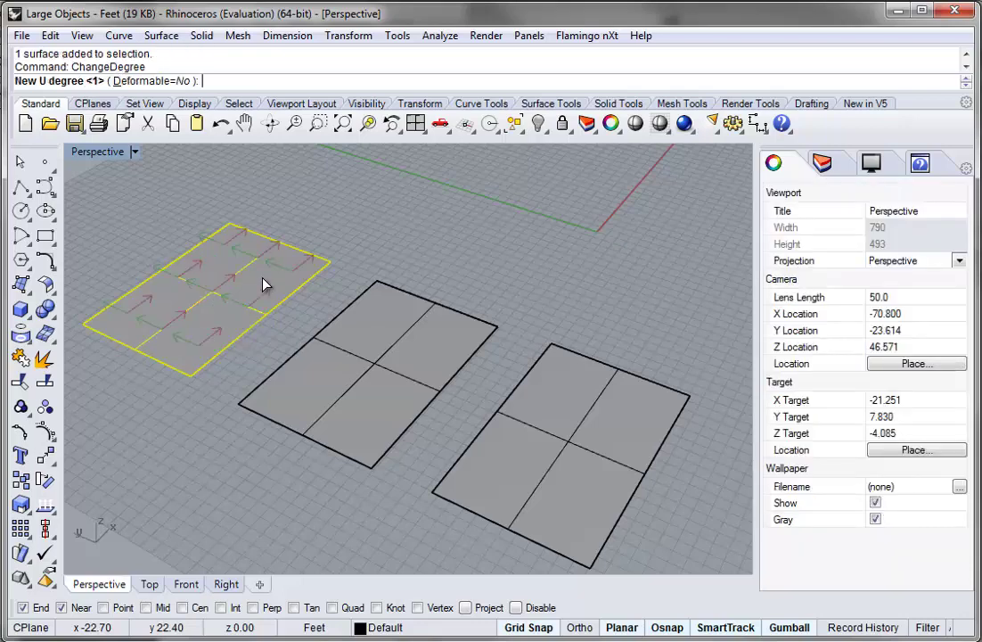
type("1")
key("Return")
type("1")
key("Return")
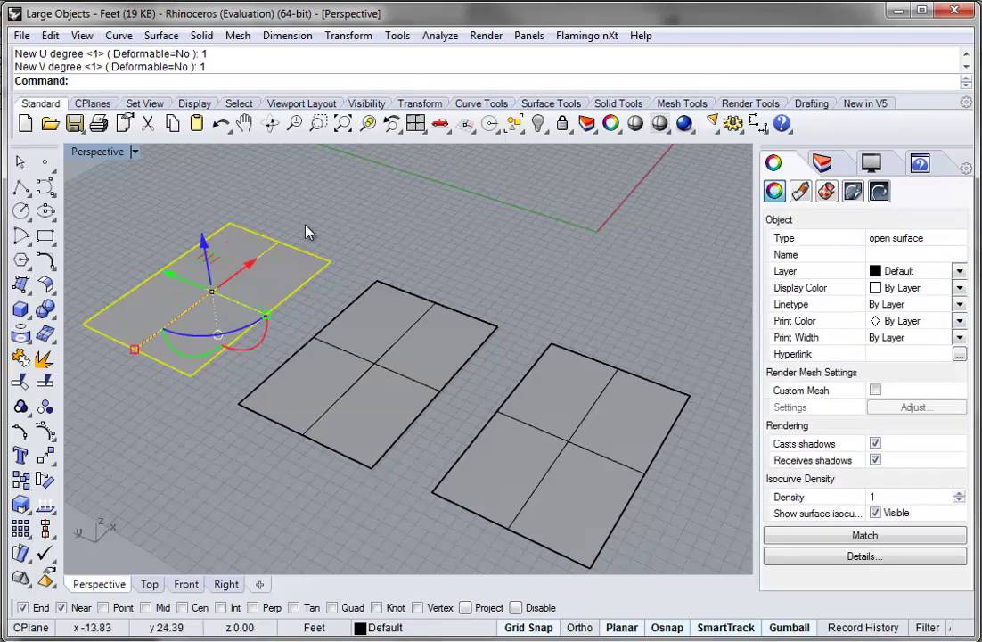
Set the middle plane to degree 2 in both U and V.
left_click(366, 348)
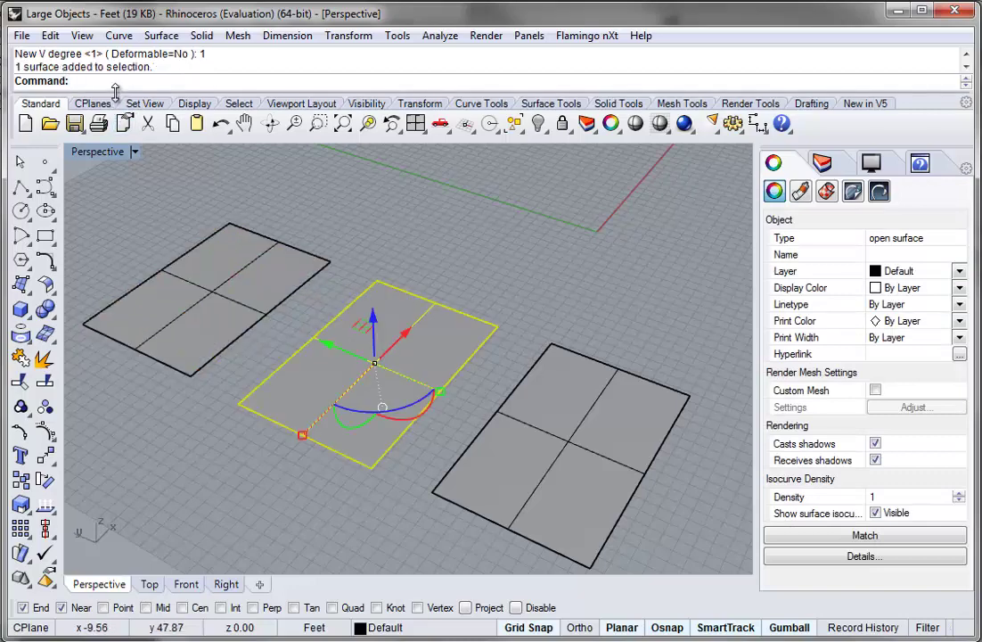
key("Return")
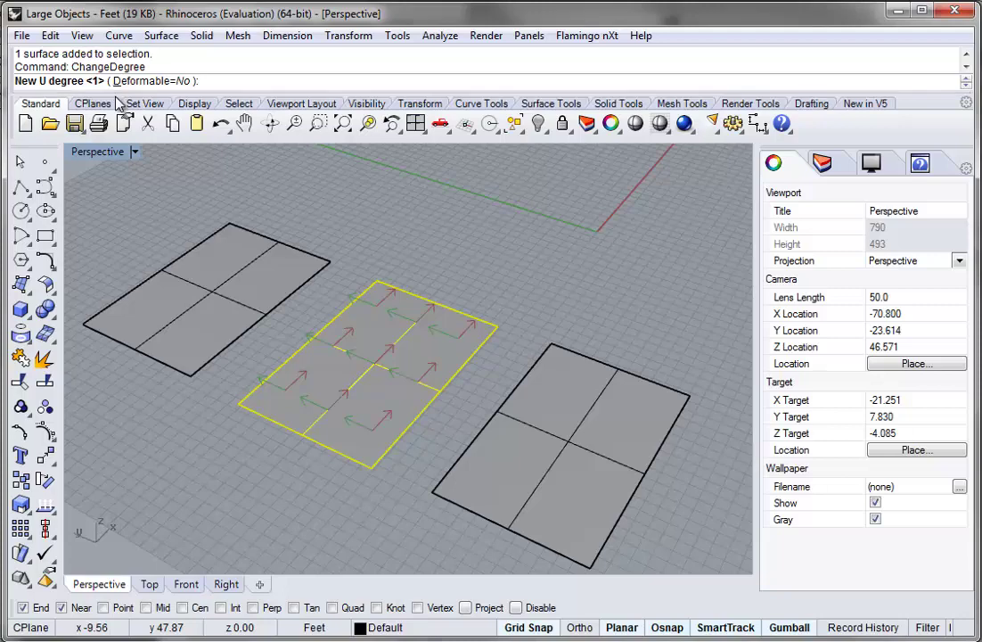
type("2")
key("Return")
type("2")
key("Return")
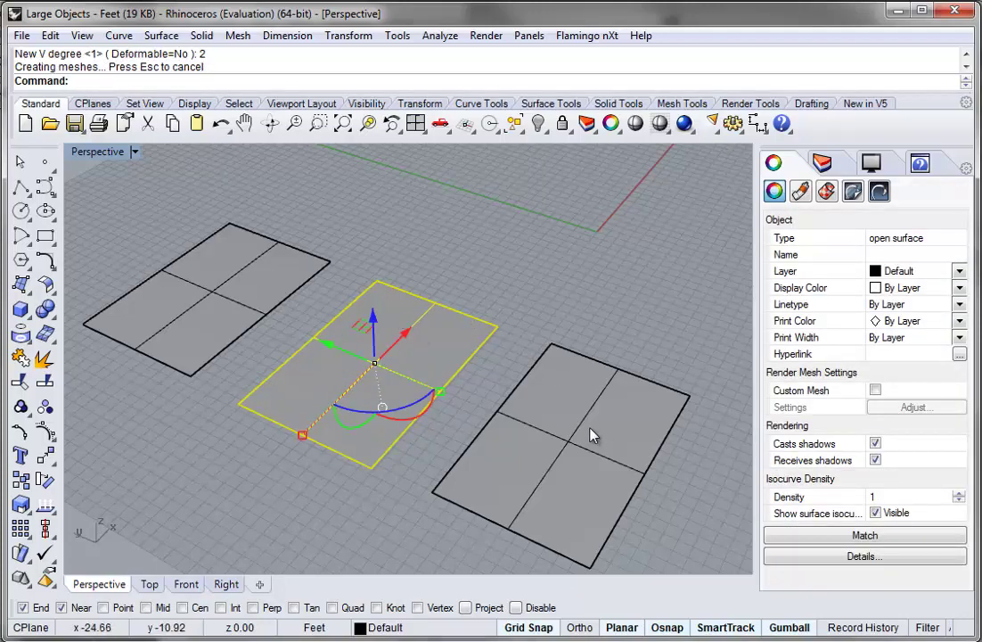
Set the right plane to degree 3 in both U and V.
left_click(593, 434)
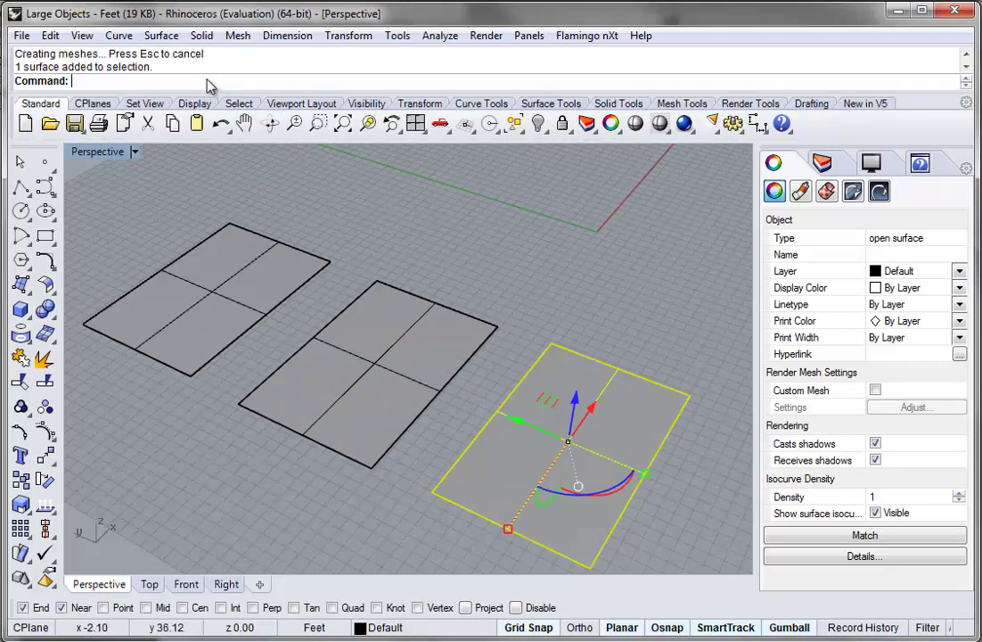
key("Return")
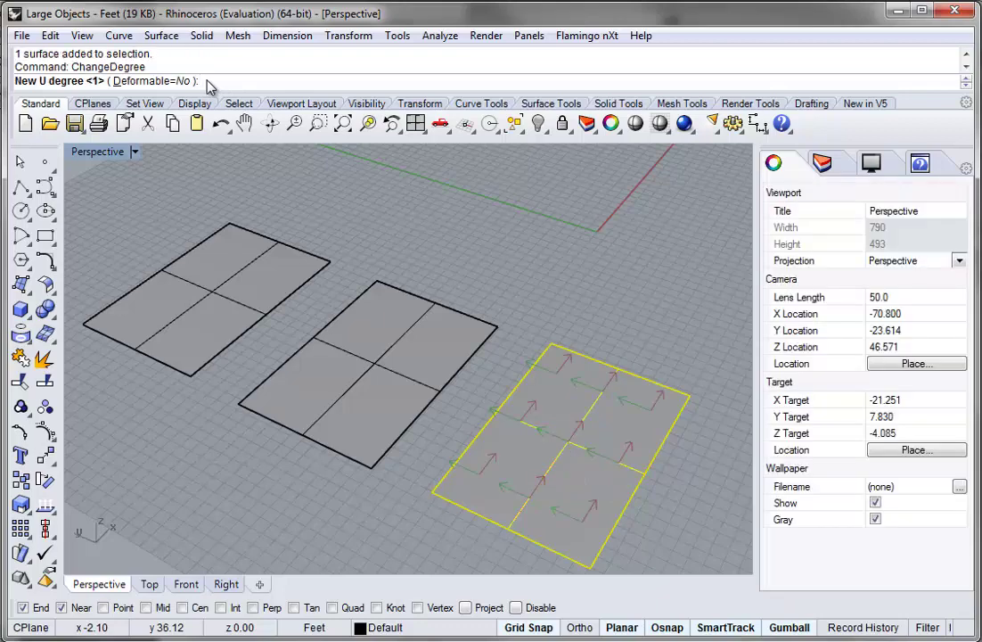
key("Return")
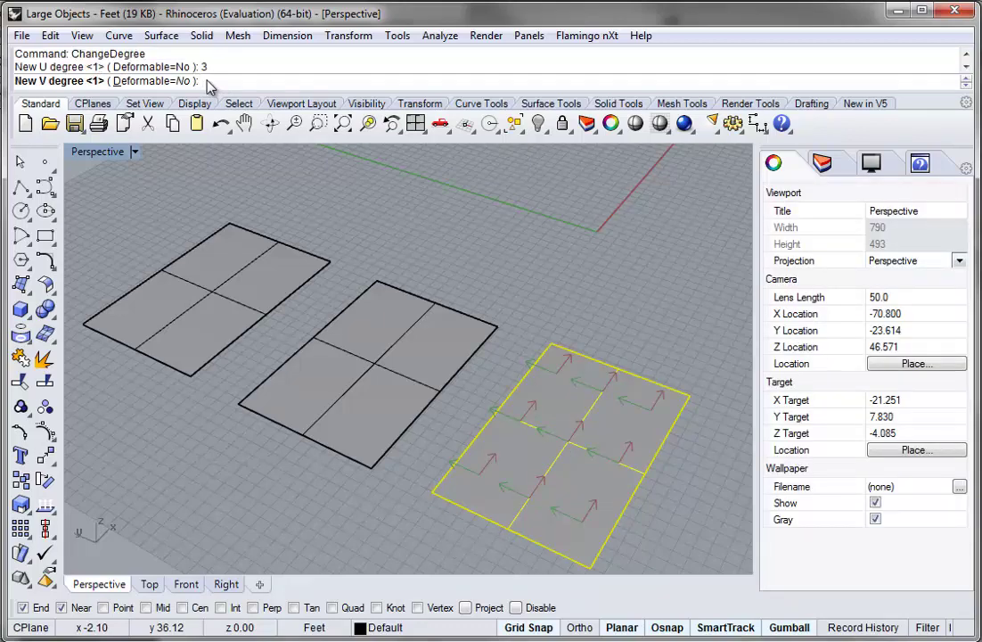
type("3")
key("Return")
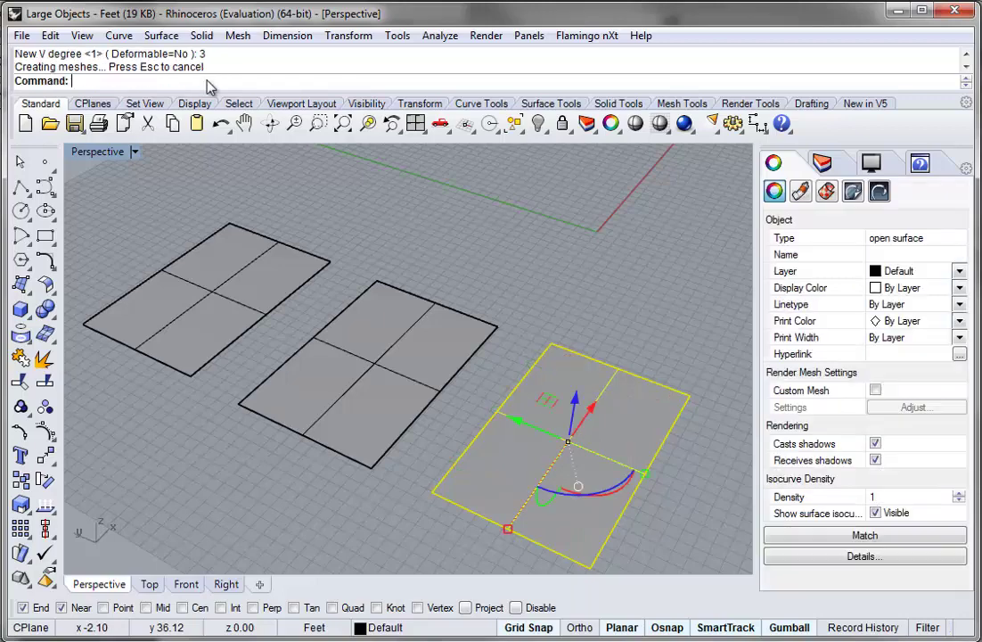
Select the left, middle and right planes and turn on their control points.
left_click(531, 258)
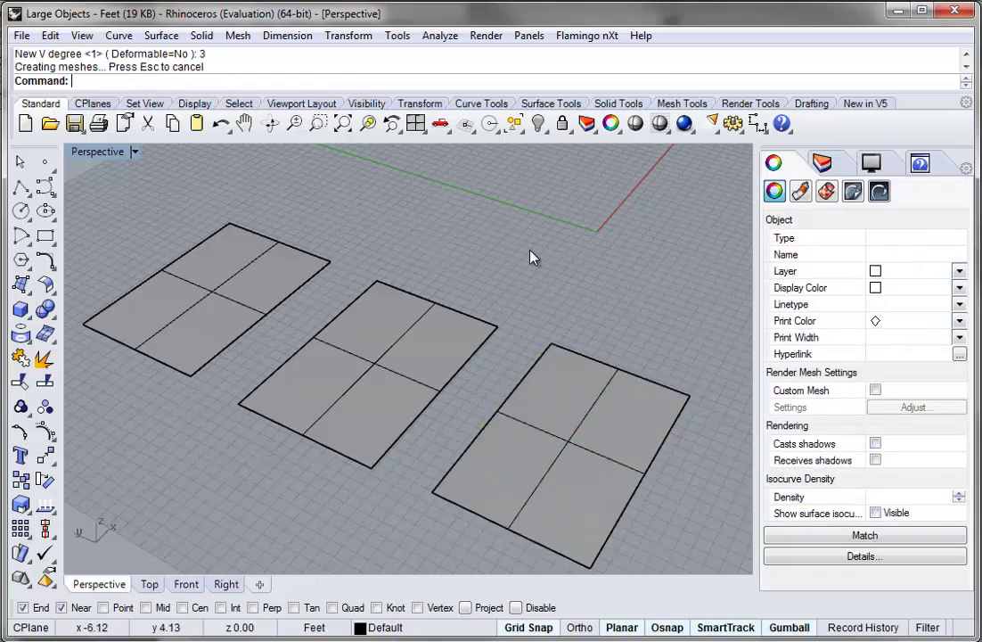
left_click(222, 303)
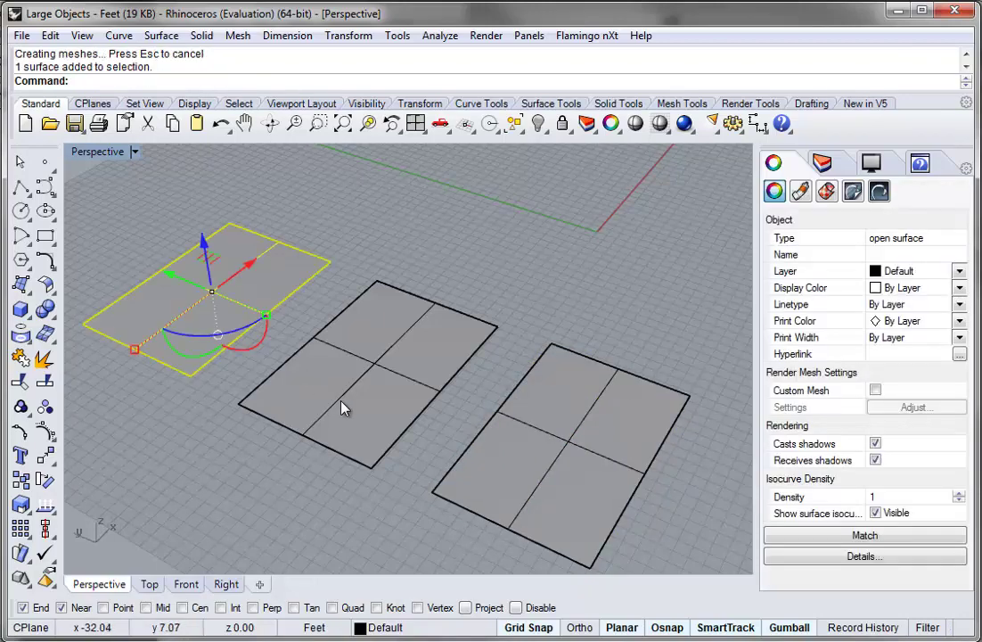
left_click(362, 420, "shift")
left_click(583, 502, "shift")
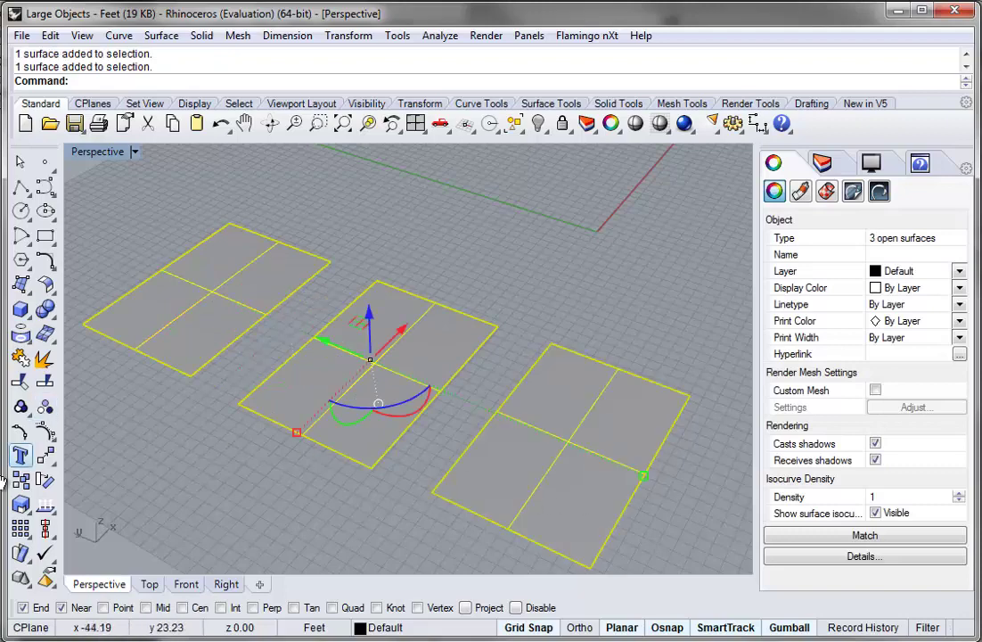
left_click(45, 434)
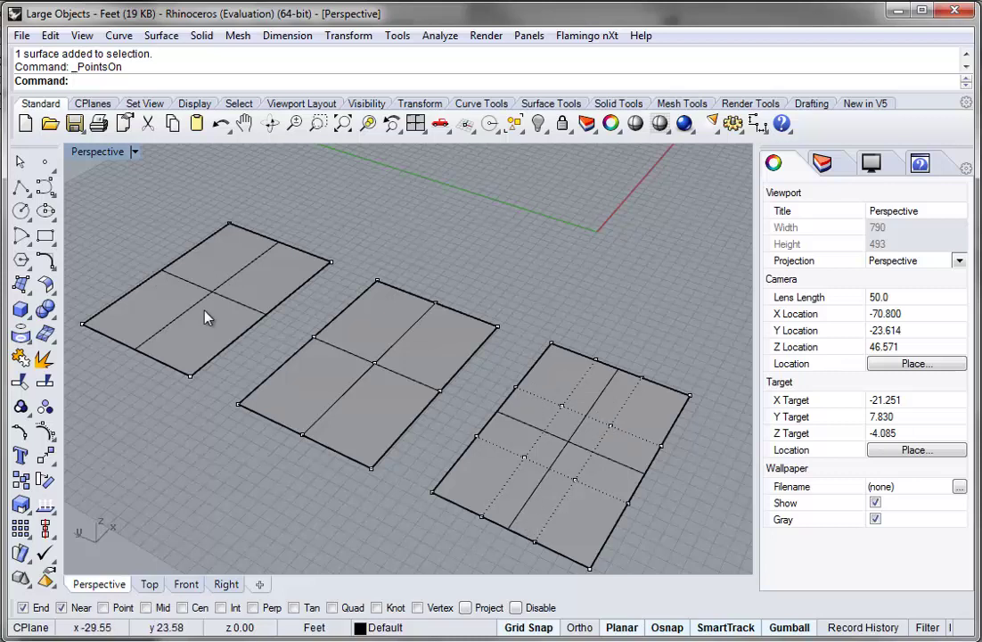
Drag the left plane's back and front corner control points vertically, creasing it into flat facets.
left_click(229, 224)
left_click_drag(221, 165, 220, 136)
left_click_drag(220, 178, 194, 164)
scroll(204, 219, "down", 2)
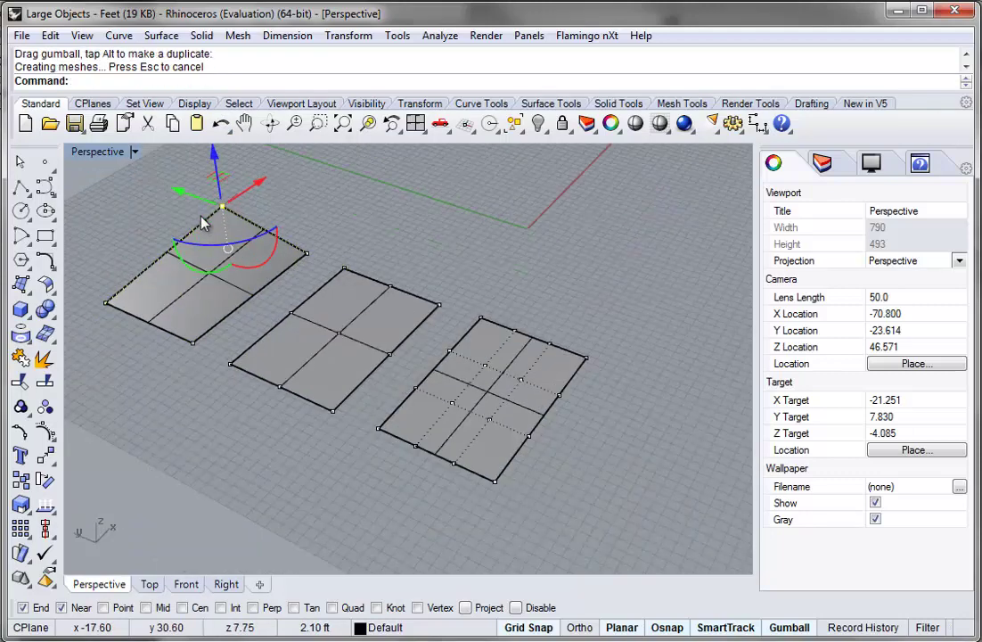
left_click(193, 343)
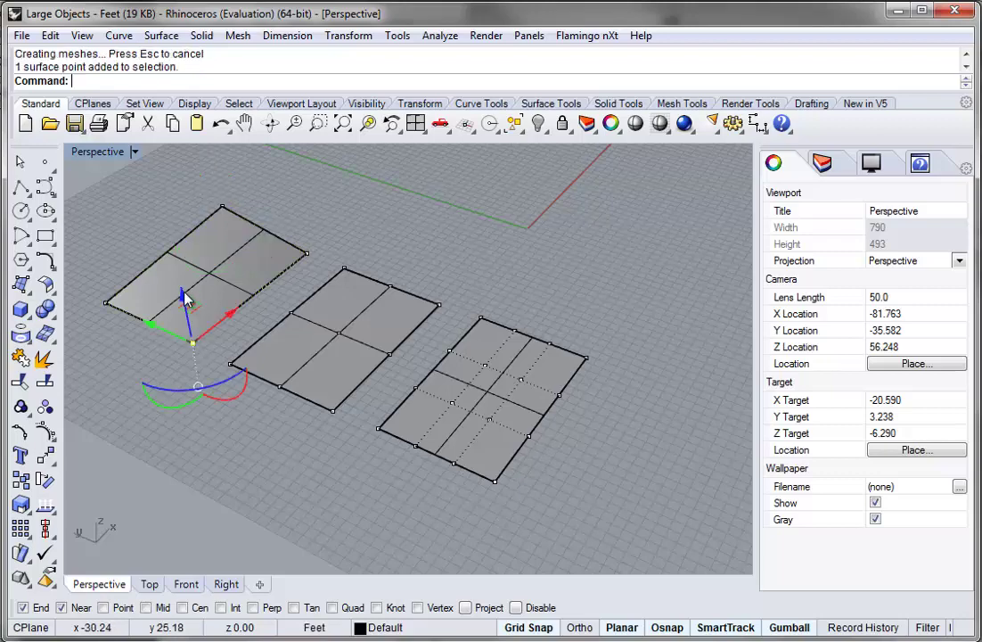
left_click_drag(185, 302, 204, 337)
right_click_drag(318, 218, 352, 324)
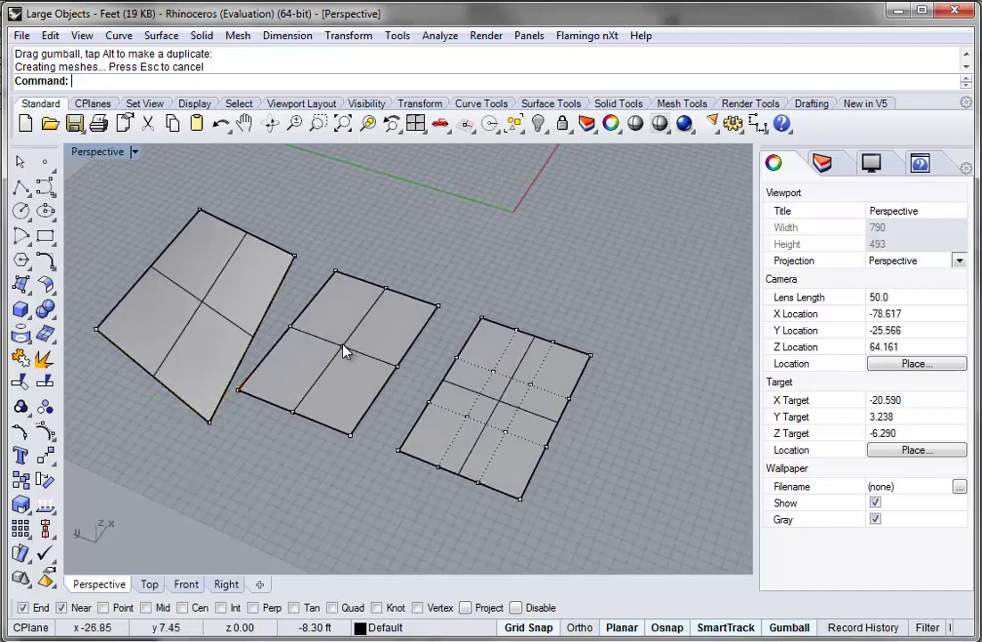
Raise the middle plane's central control point into a smooth bulge.
left_click(344, 346)
left_click_drag(343, 317, 338, 245)
right_click_drag(429, 312, 324, 344)
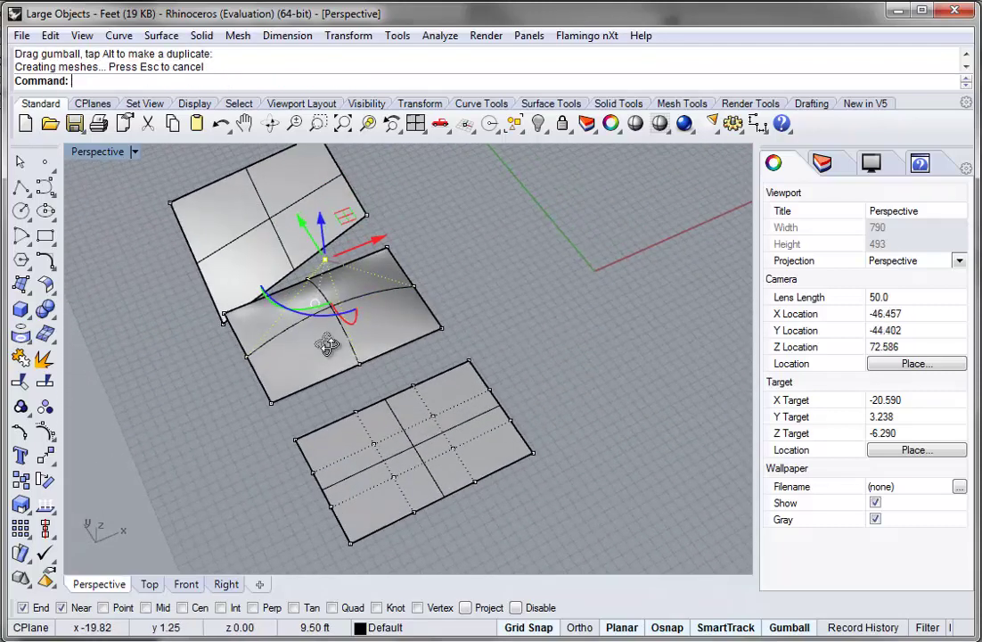
Raise one right-plane control point and lower another to ripple it into a wave.
left_click(435, 417)
left_click_drag(434, 393, 451, 330)
right_click_drag(405, 475, 456, 281)
left_click(454, 261)
left_click_drag(457, 214, 454, 303)
right_click_drag(526, 239, 366, 328)
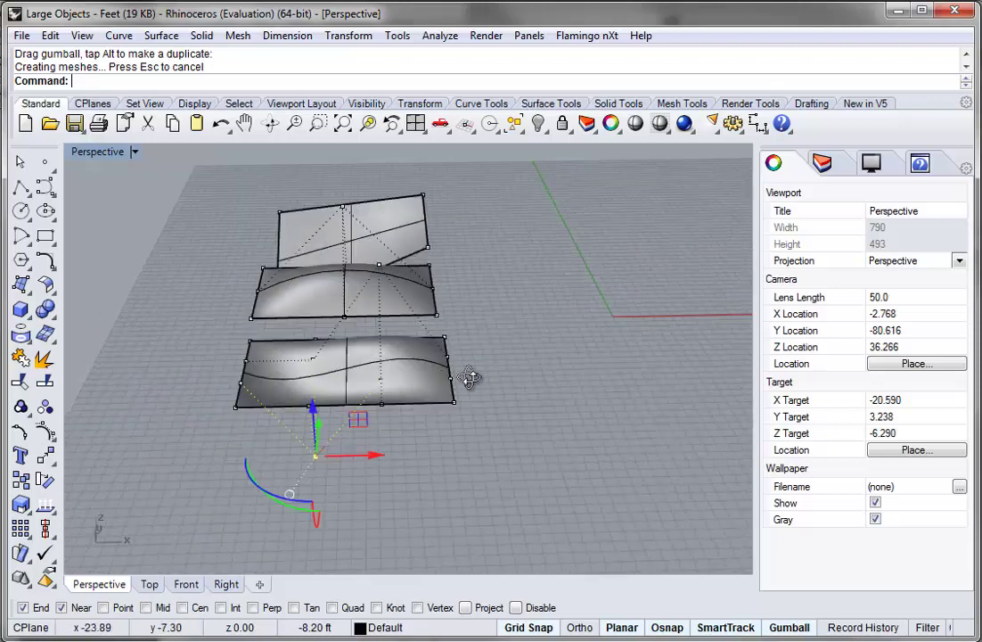
right_click_drag(476, 379, 287, 344)
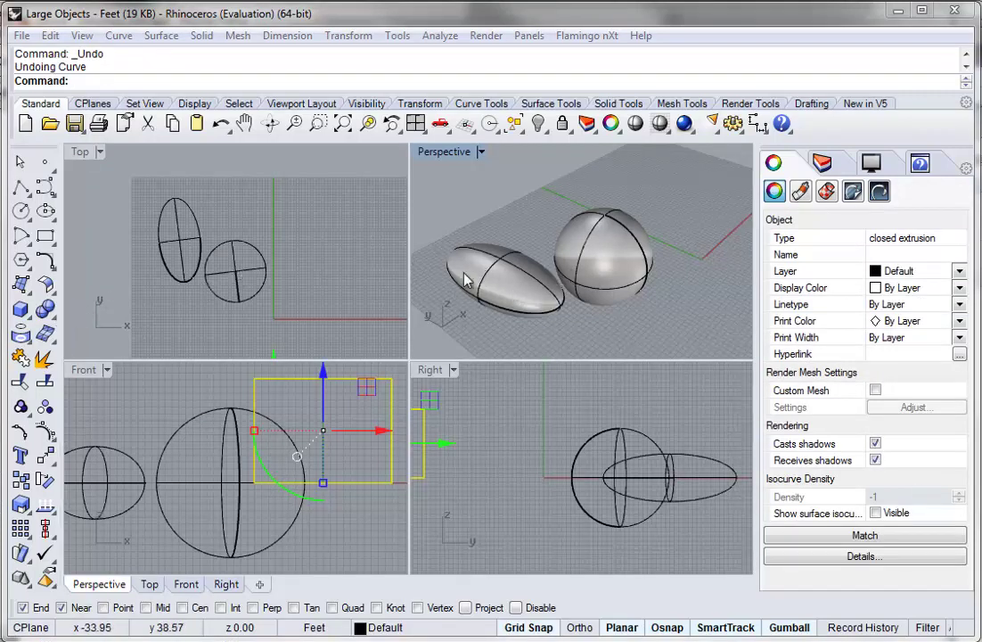
Position the sphere with gumball X, Y and Z moves so it's centred over the ellipsoid, partly sunk in.
left_click(236, 277)
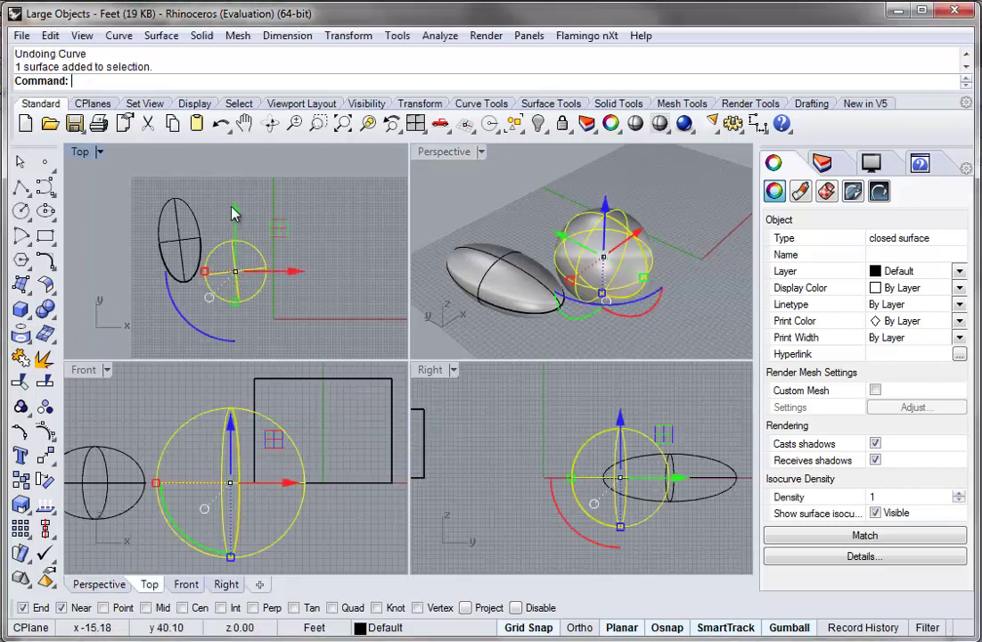
left_click_drag(239, 220, 237, 173)
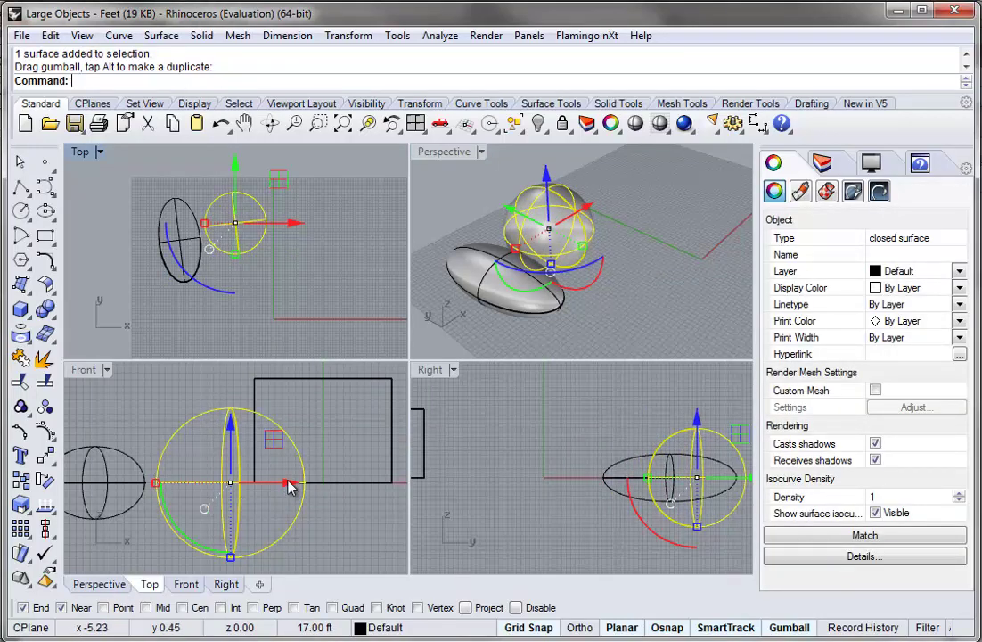
left_click_drag(281, 482, 147, 425)
left_click_drag(180, 164, 178, 178)
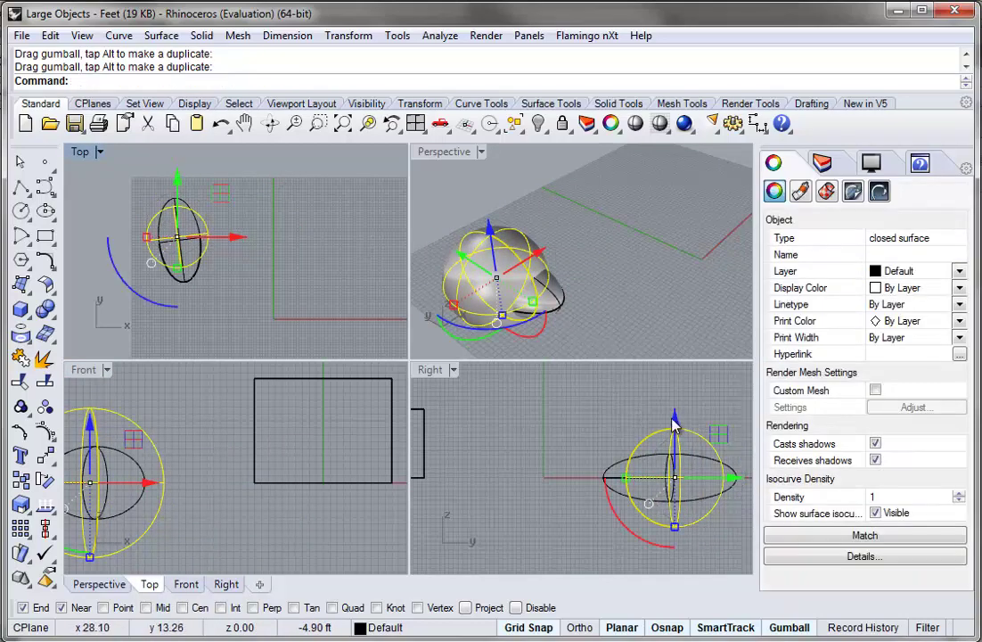
left_click_drag(674, 416, 676, 374)
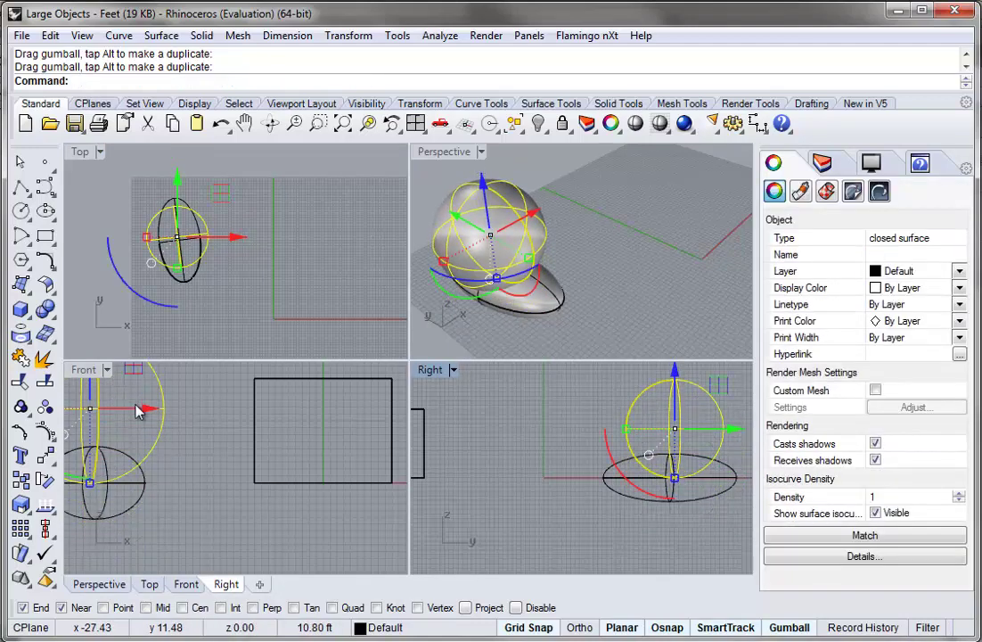
left_click_drag(148, 409, 172, 404)
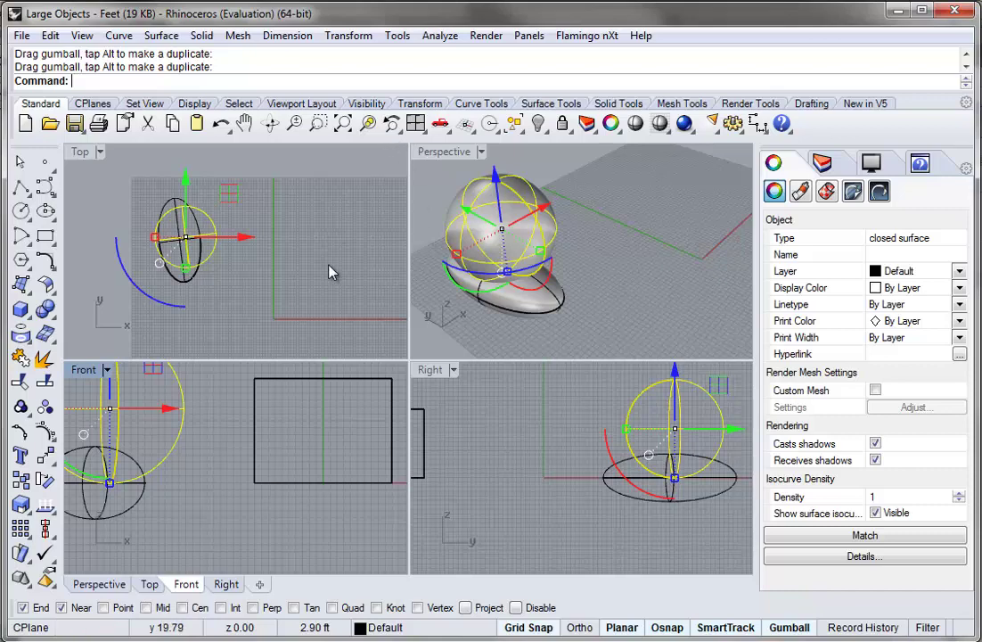
right_click_drag(571, 235, 653, 278)
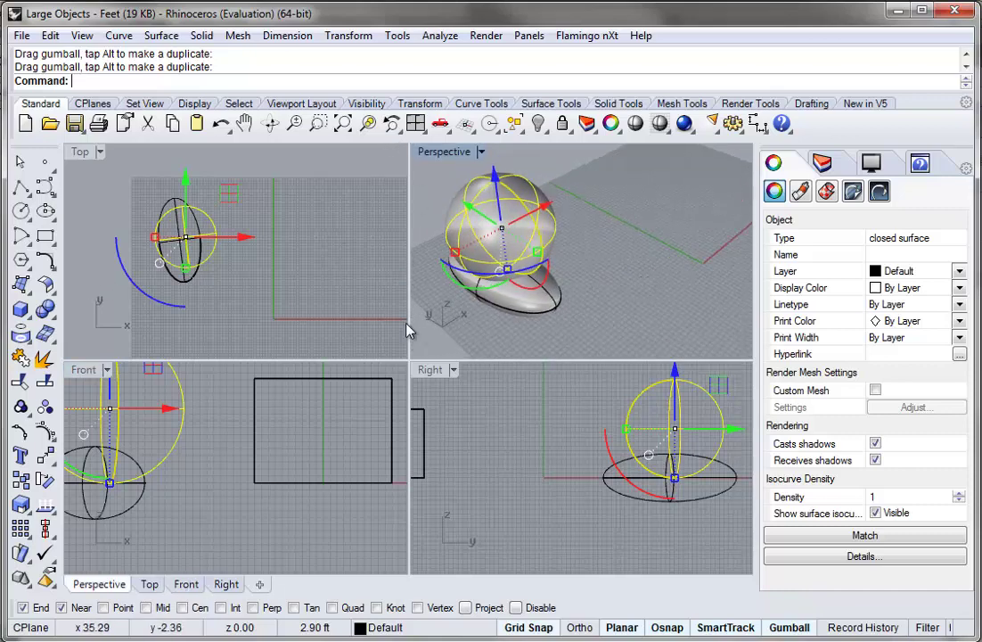
left_click(655, 282)
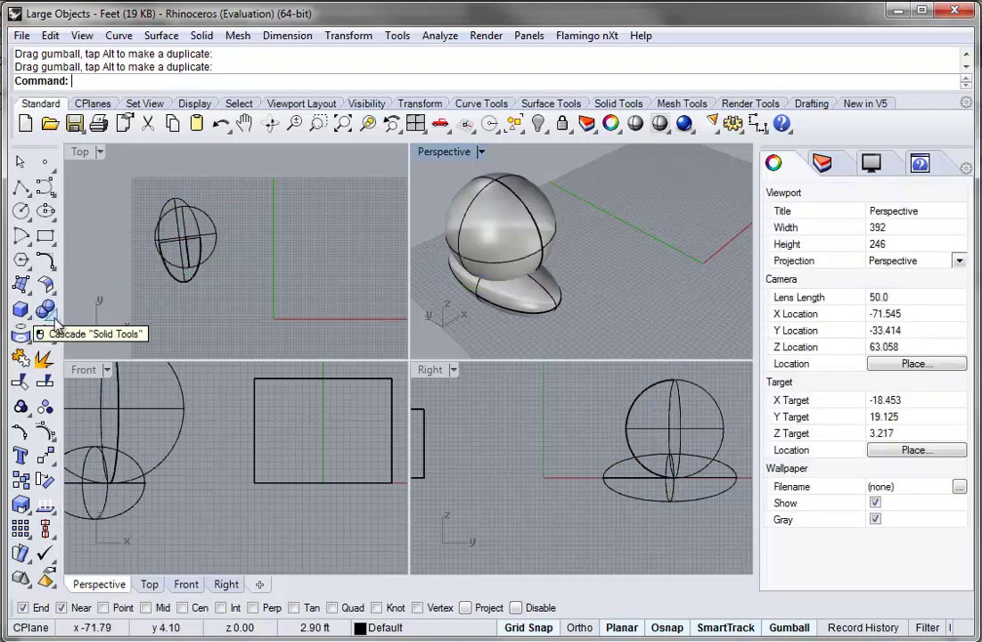
Boolean Difference the sphere out of the ellipsoid.
left_click(52, 313)
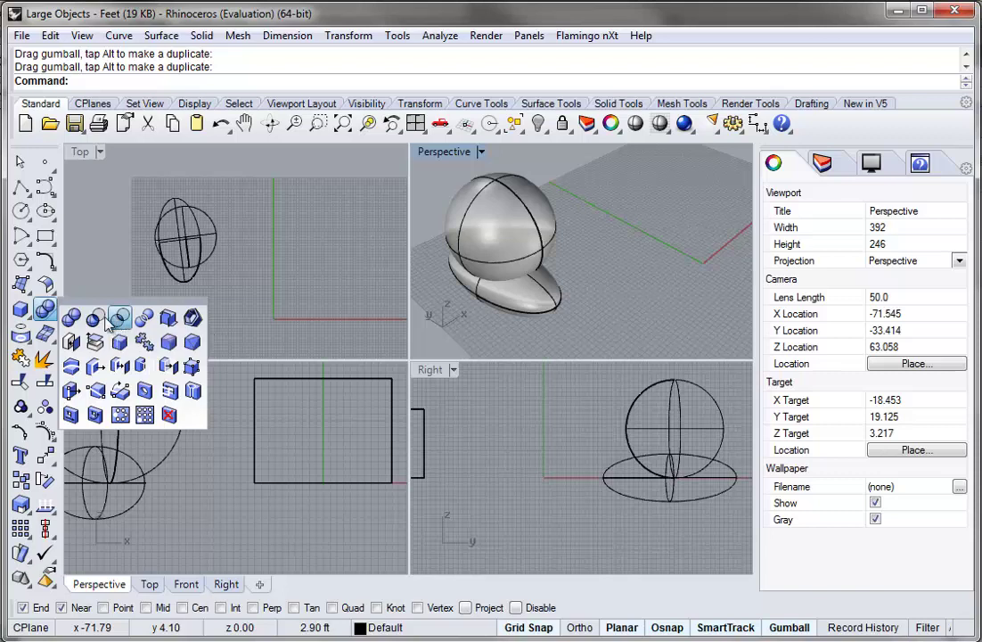
left_click(94, 318)
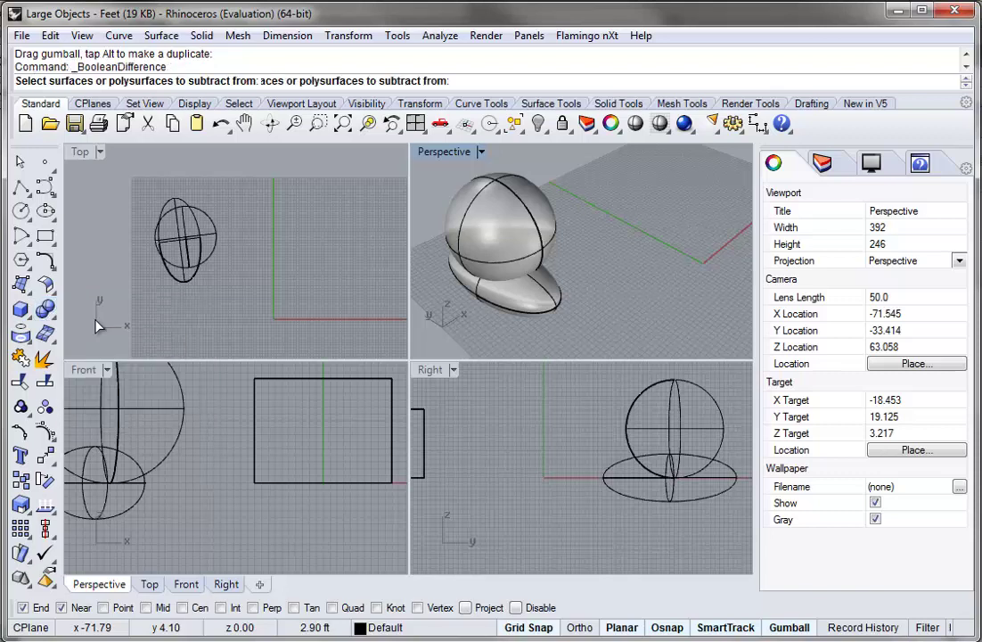
left_click(527, 308)
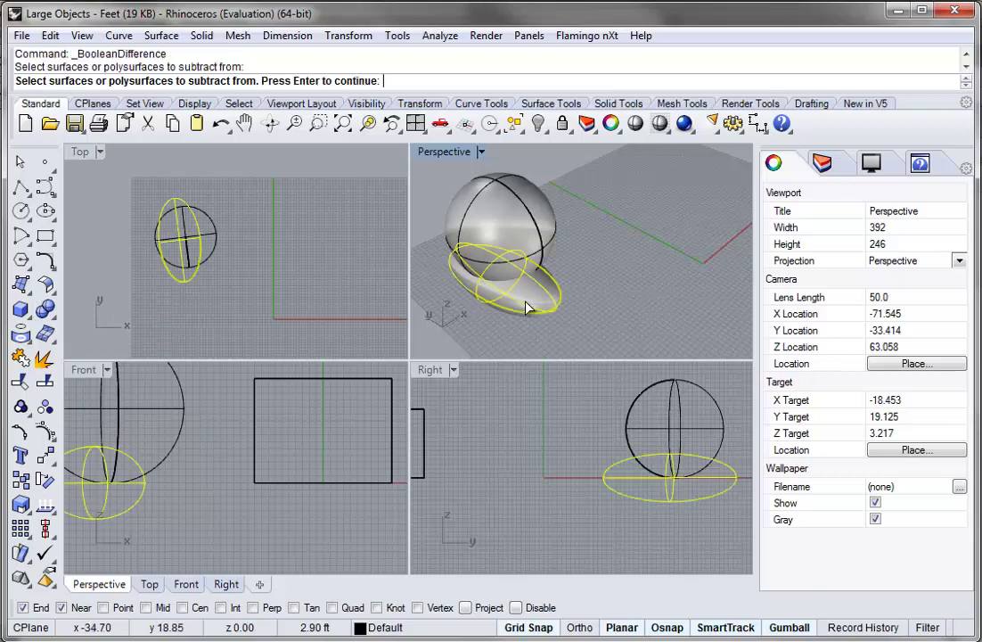
key("Return")
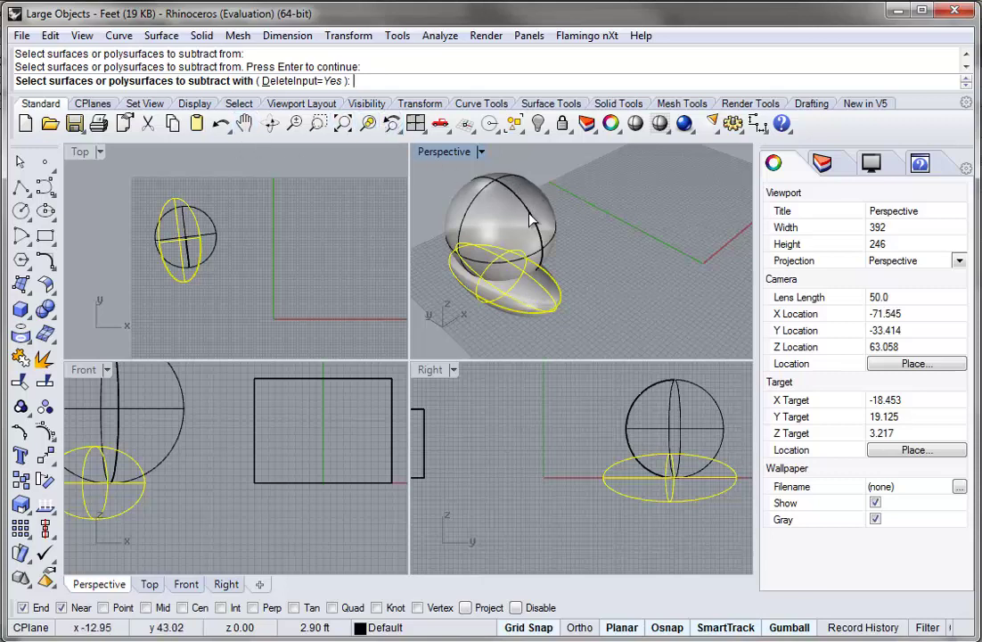
left_click(482, 183)
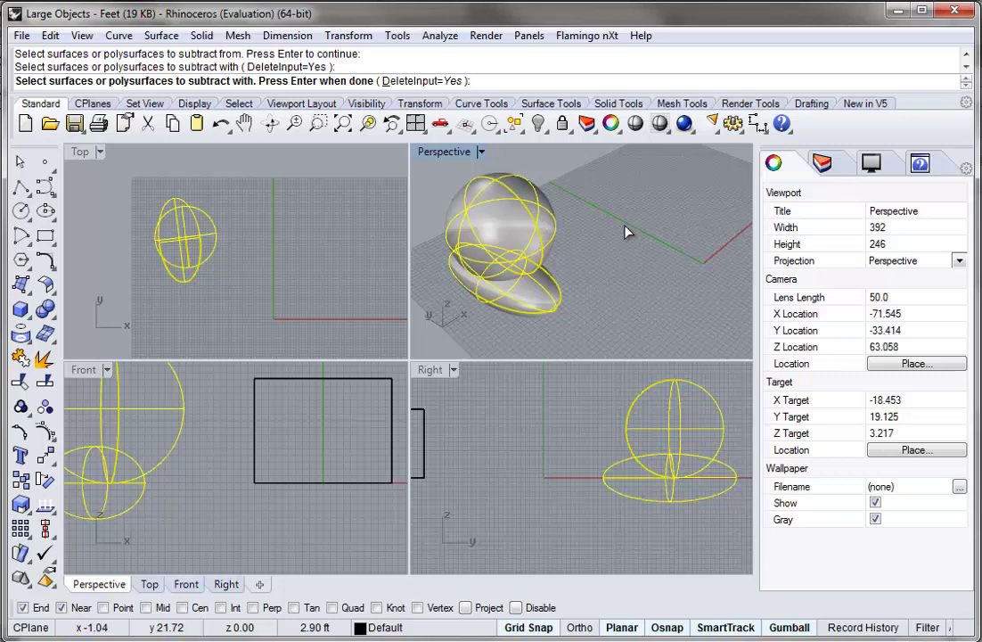
key("Return")
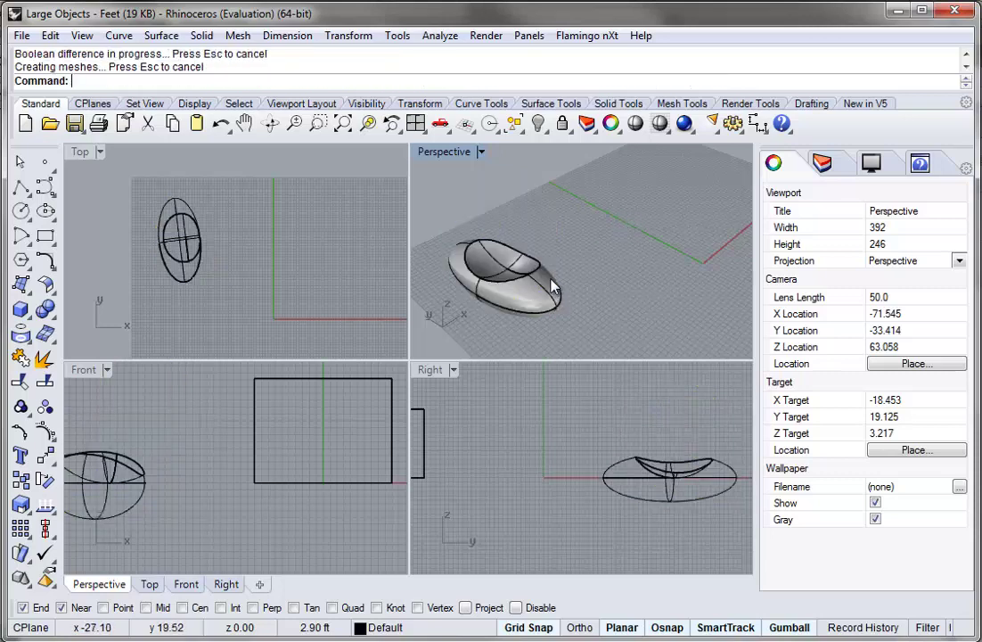
Maximize the Perspective viewport and orbit to inspect the carved hollow.
scroll(553, 282, "up", 5)
right_click_drag(552, 282, 445, 163)
double_click(444, 153)
right_click_drag(381, 340, 433, 355)
scroll(344, 390, "down", 3)
scroll(346, 389, "down", 2)
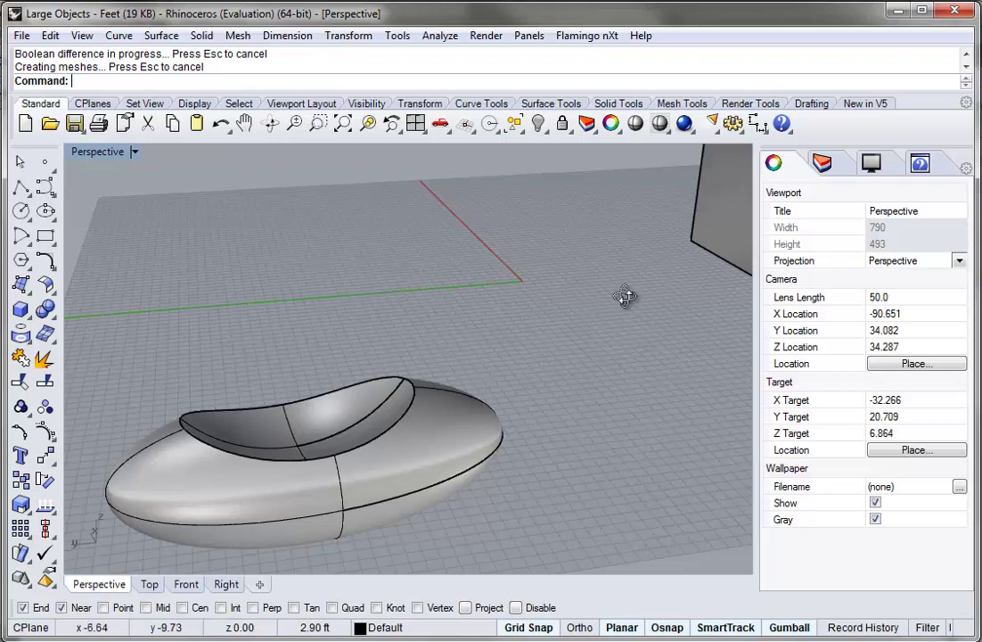
Draw a three-point control-point curve from the box's top front edge via the top-right corner to its right edge.
right_click_drag(621, 299, 533, 309)
scroll(533, 310, "down", 5)
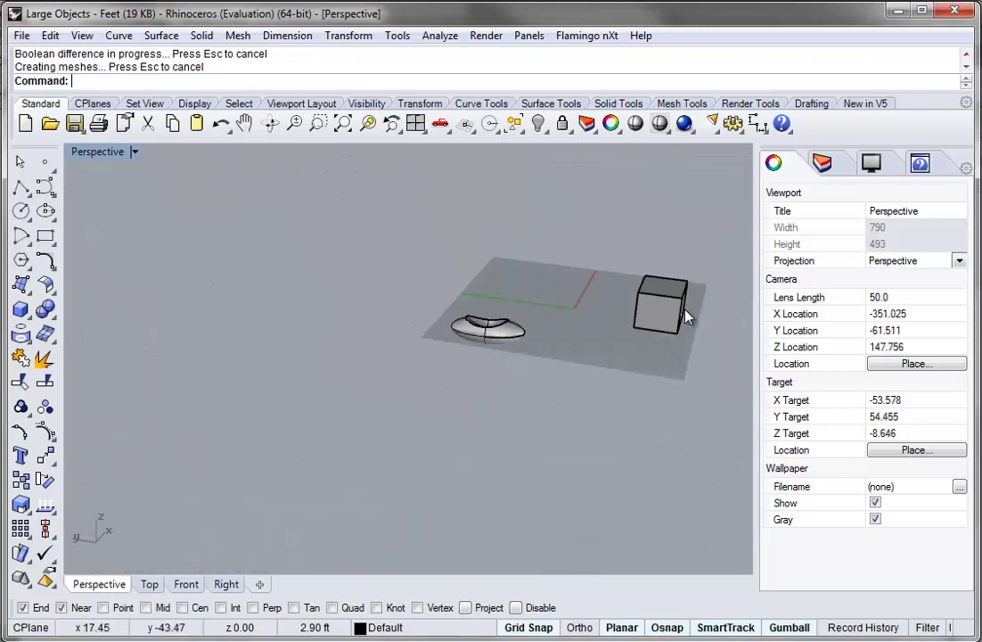
scroll(577, 344, "up", 6)
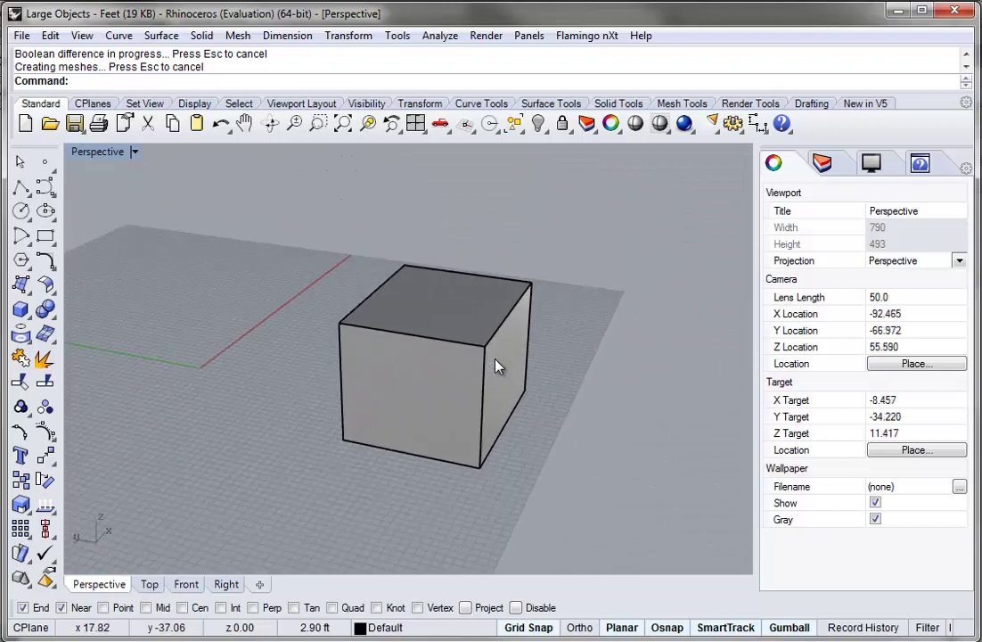
scroll(499, 368, "up", 4)
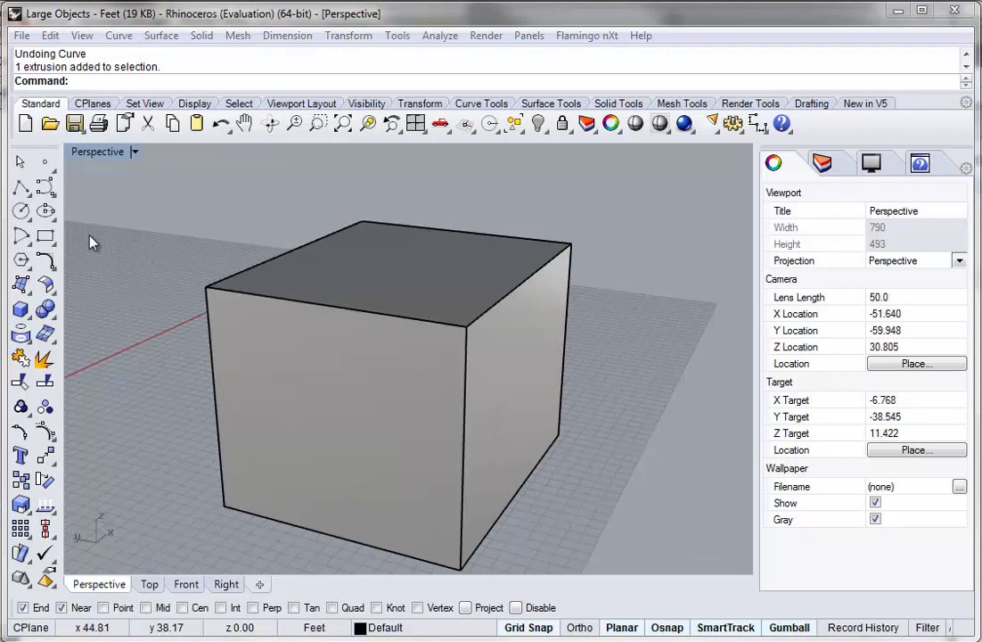
left_click(46, 185)
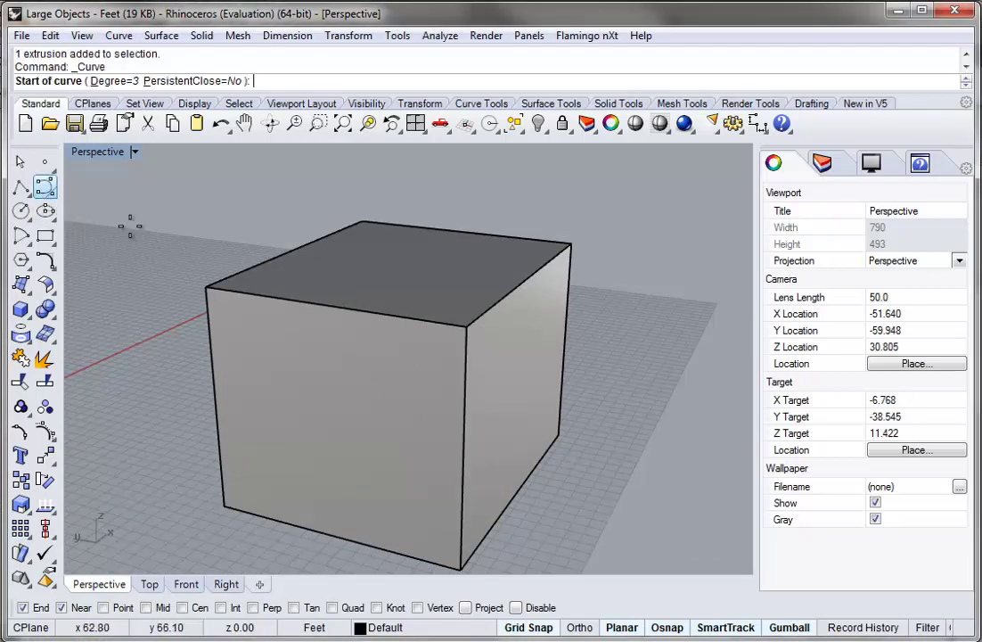
left_click(359, 309)
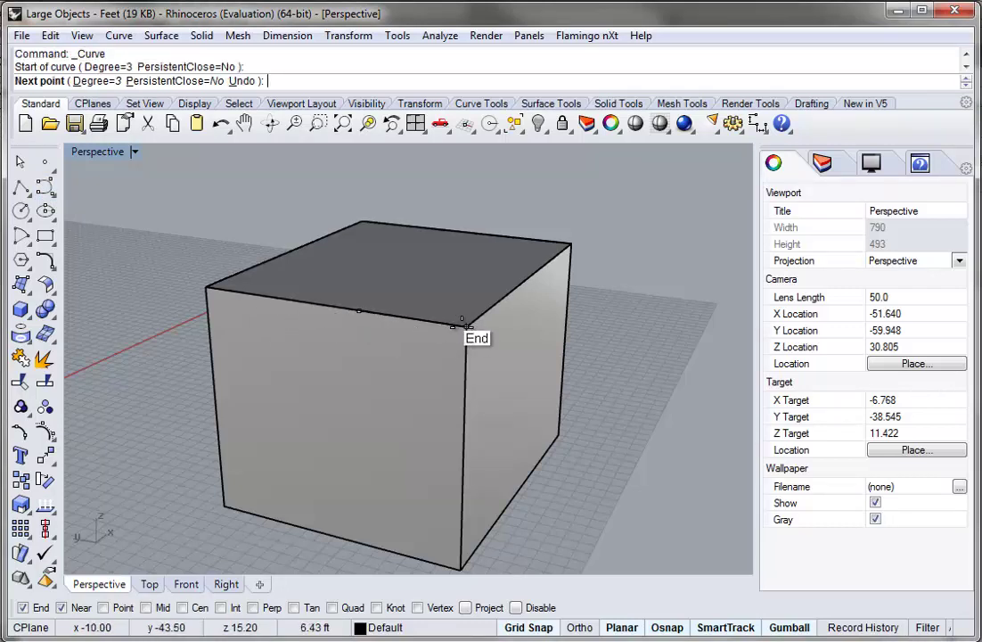
left_click(467, 327)
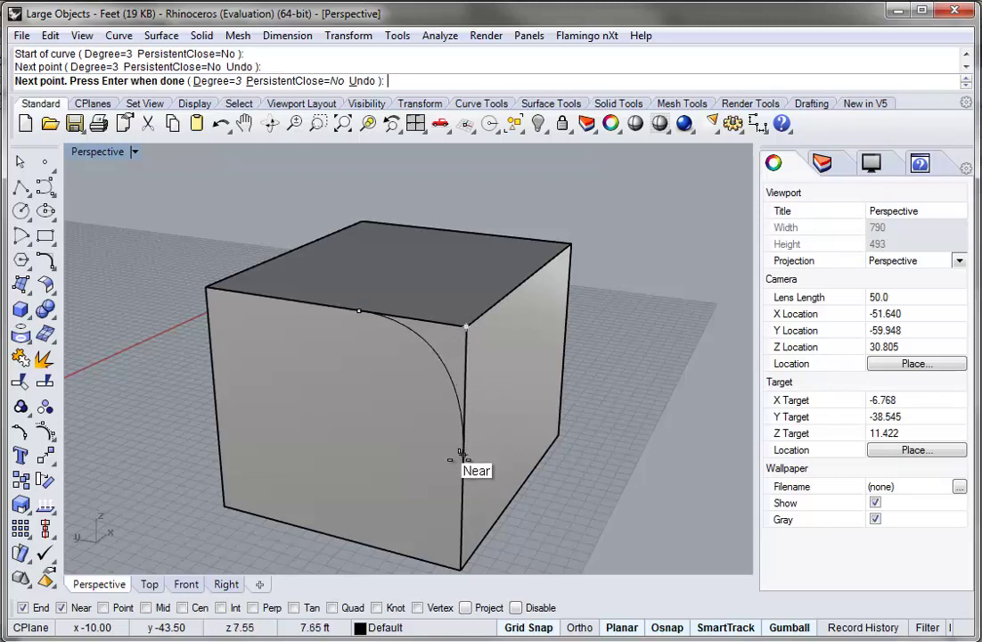
left_click(458, 485)
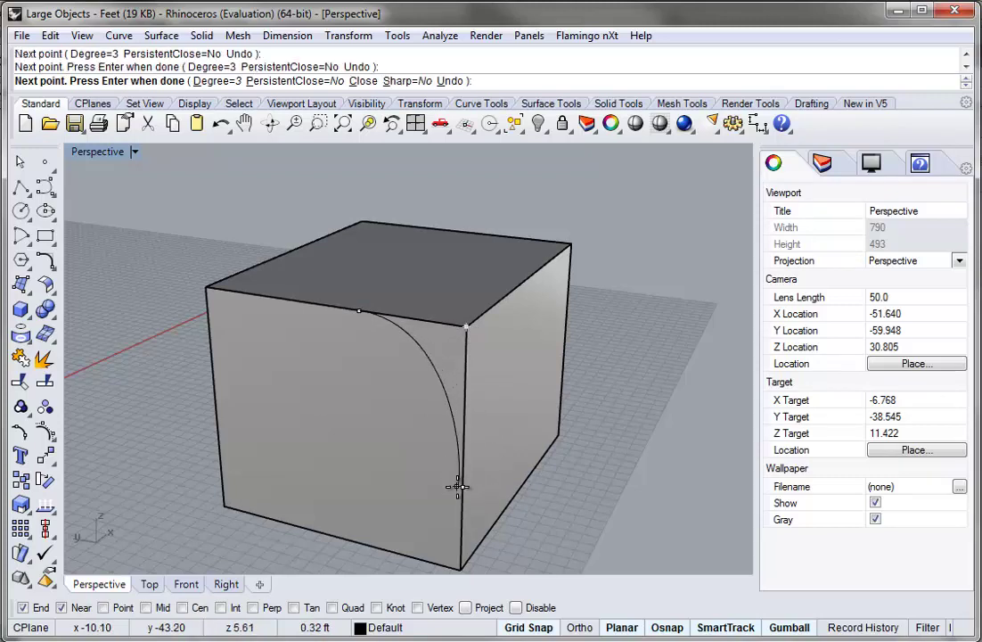
key("Return")
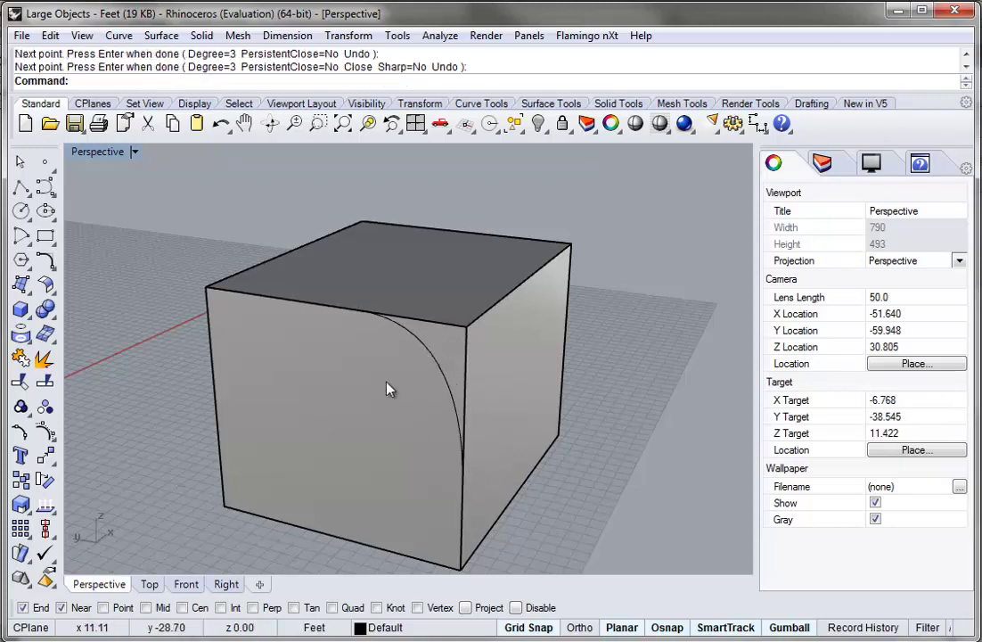
Wire Cut the box with the arc through its full depth, removing the corner outside the curve.
left_click(45, 308)
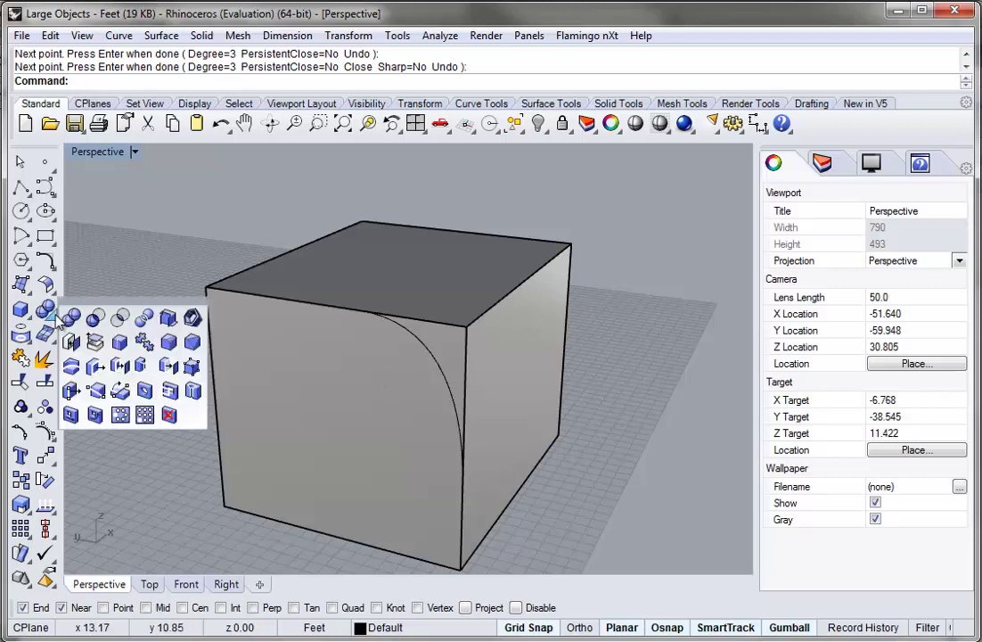
left_click(72, 368)
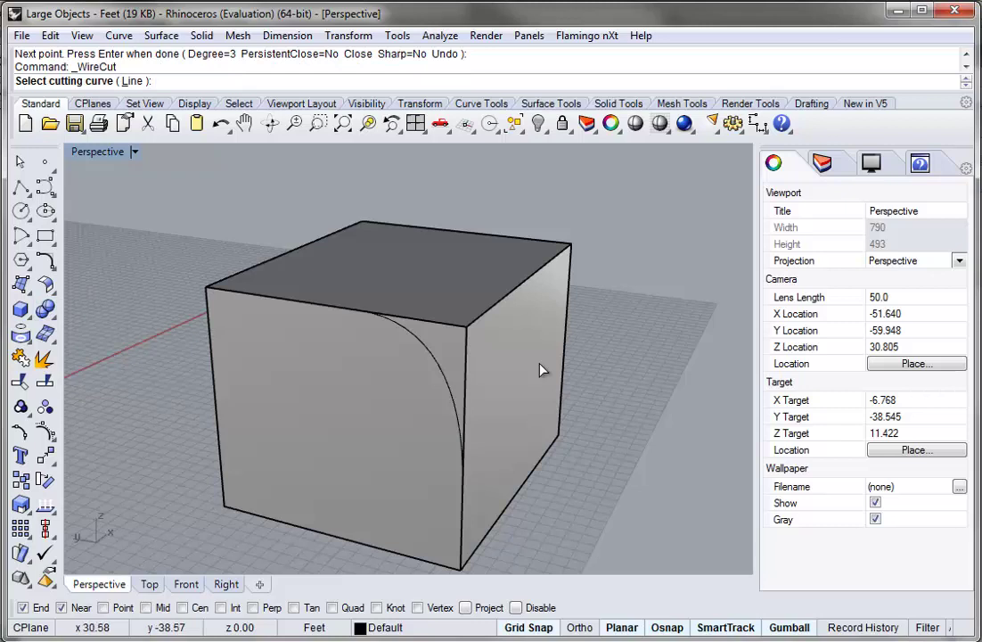
left_click(446, 377)
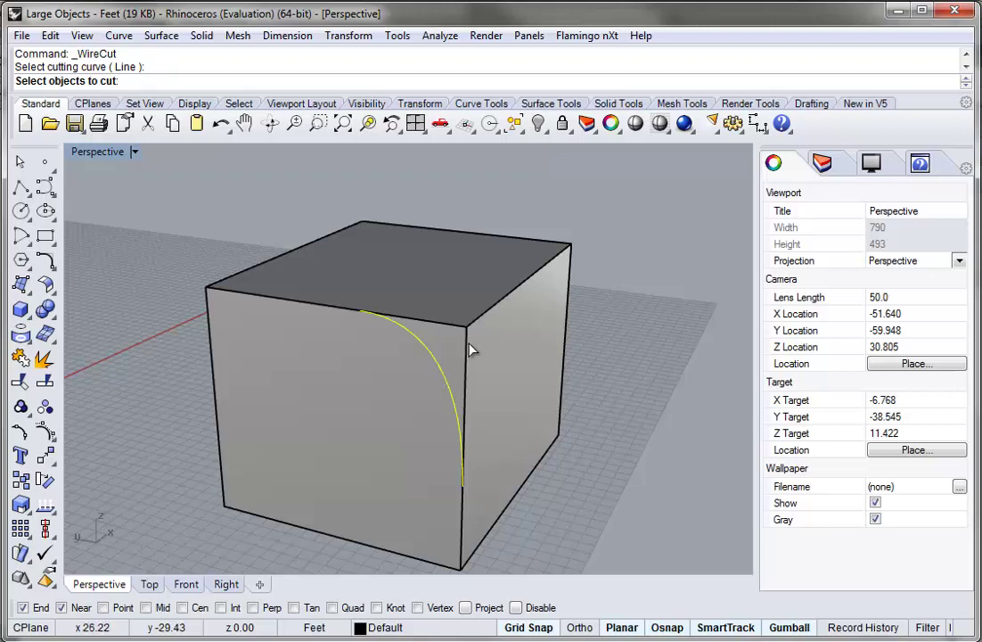
left_click(470, 349)
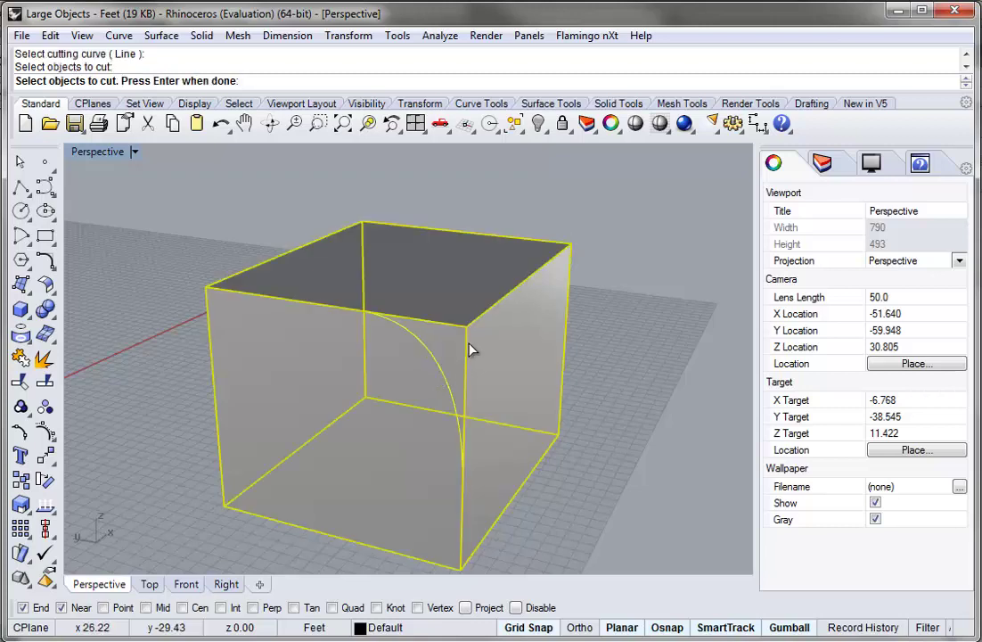
key("Return")
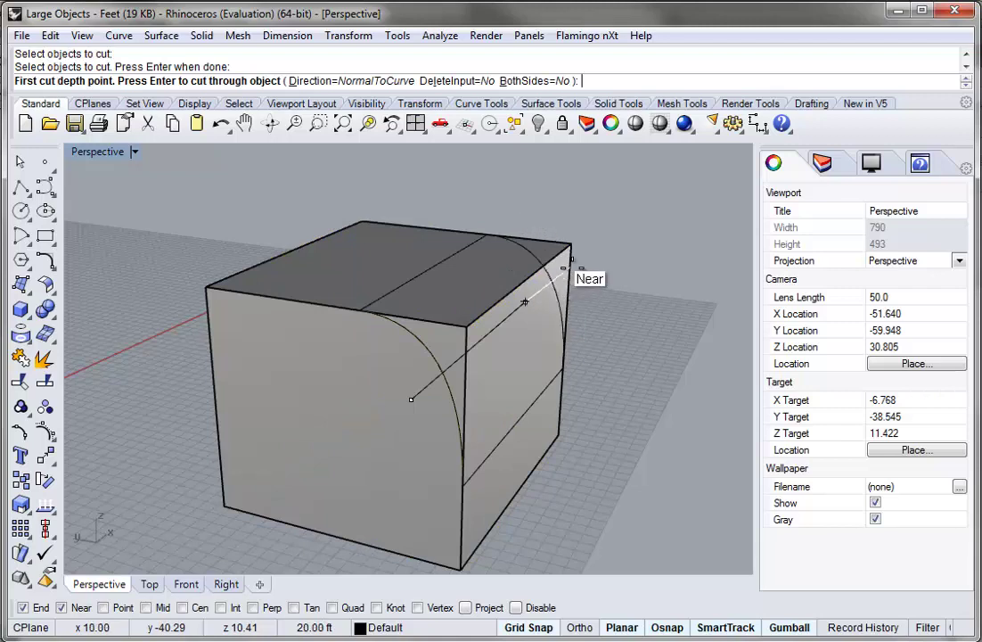
left_click(525, 302)
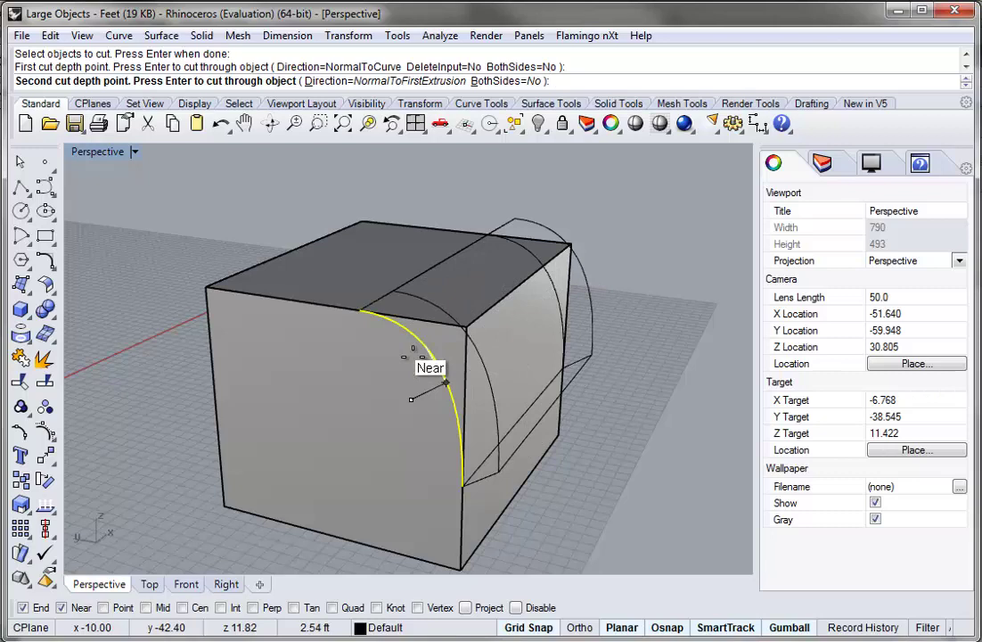
key("Return")
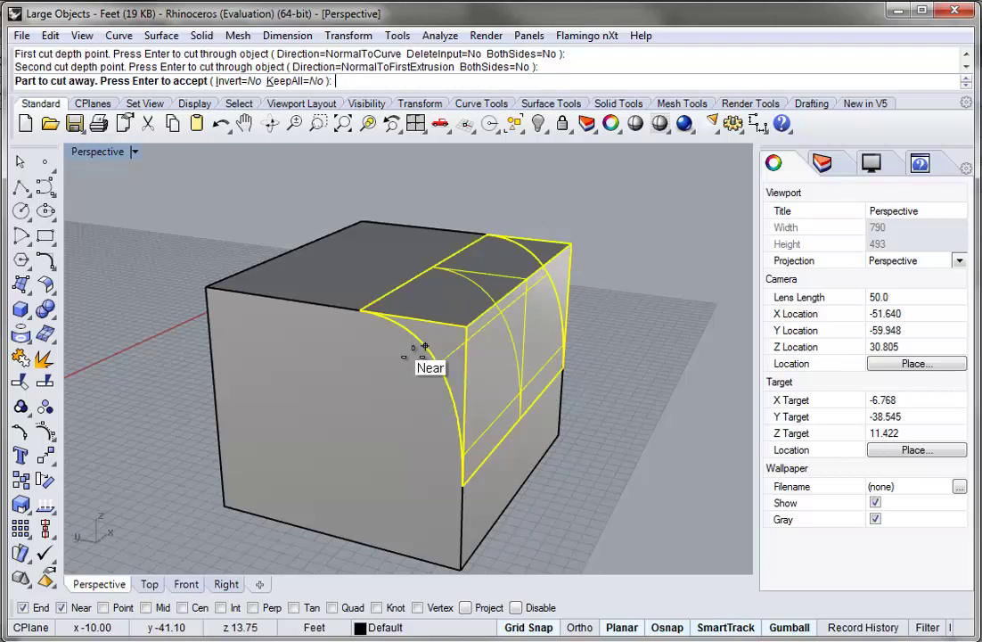
key("Return")
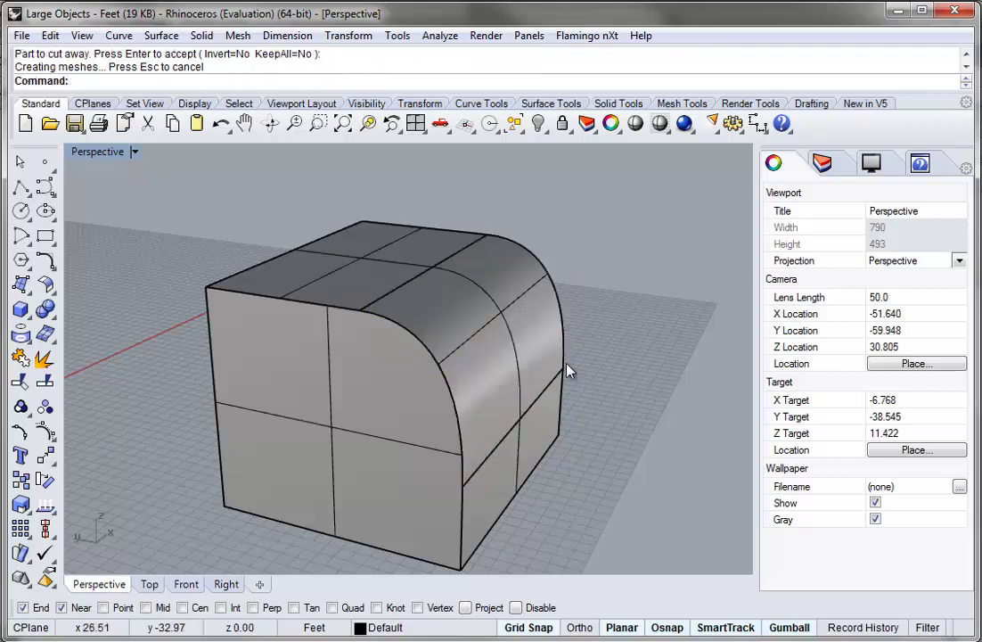
right_click_drag(597, 361, 643, 303)
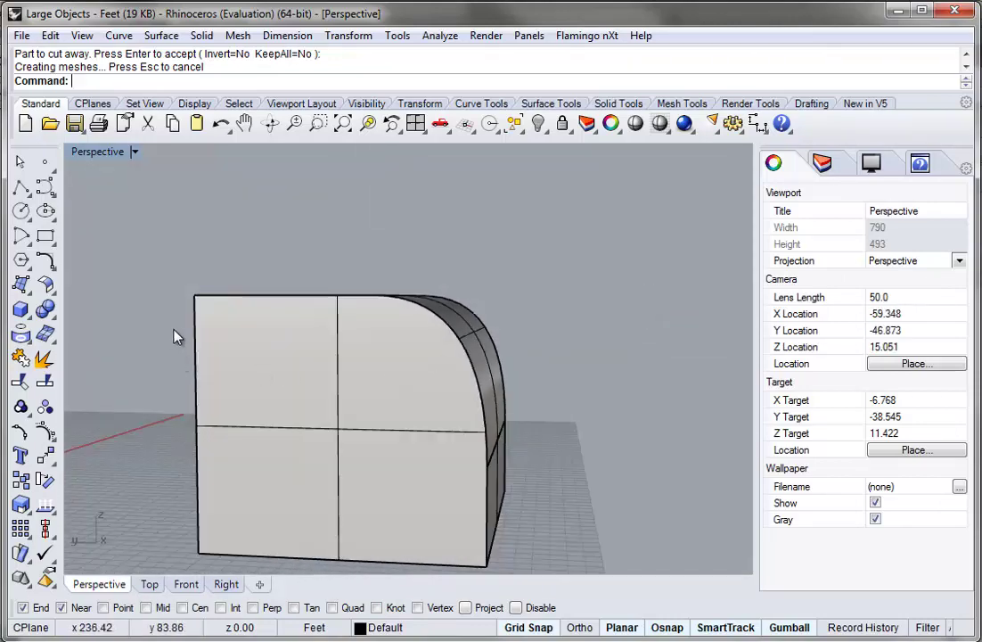